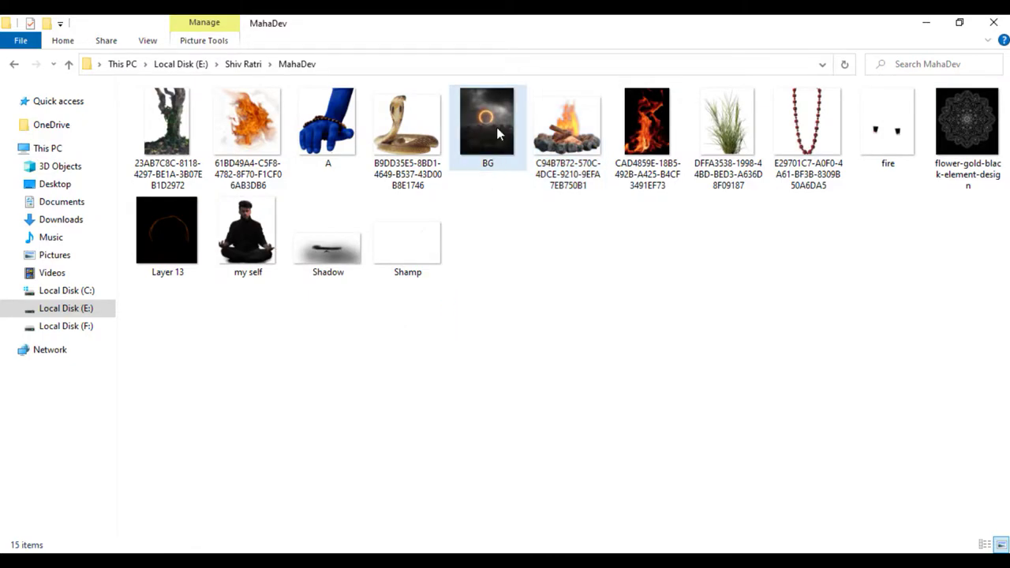
# Drag the BG background image from the MahaDev asset folder toward Photoshop.
pyautogui.moveTo(496, 127)
pyautogui.mouseDown()
pyautogui.moveTo(561, 542)
pyautogui.moveTo(505, 264)
pyautogui.mouseUp()
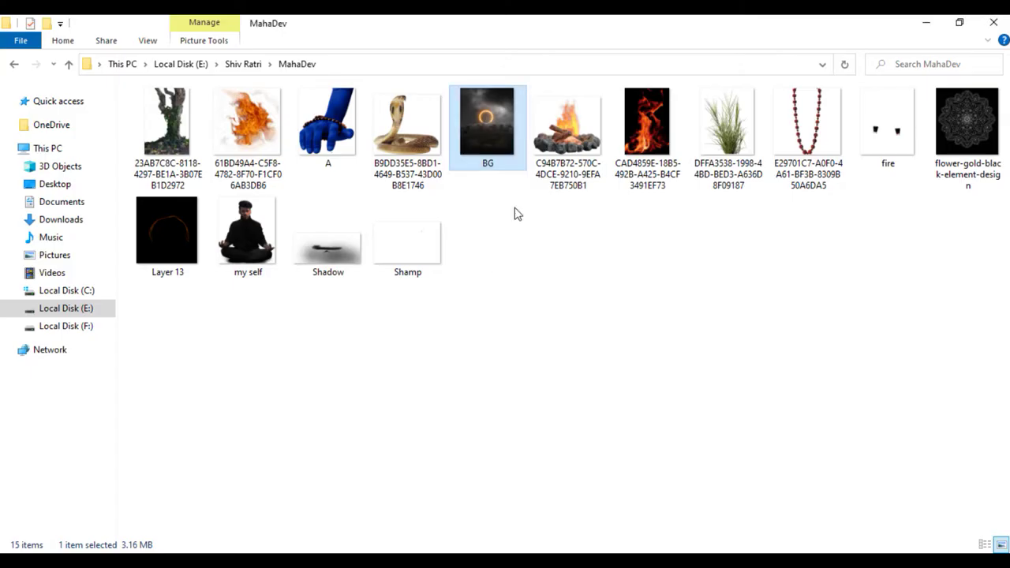
# Place the campfire into BG, scaled down to 75% and moved lower on the canvas.
pyautogui.moveTo(567, 126); pyautogui.dragTo(360, 63)
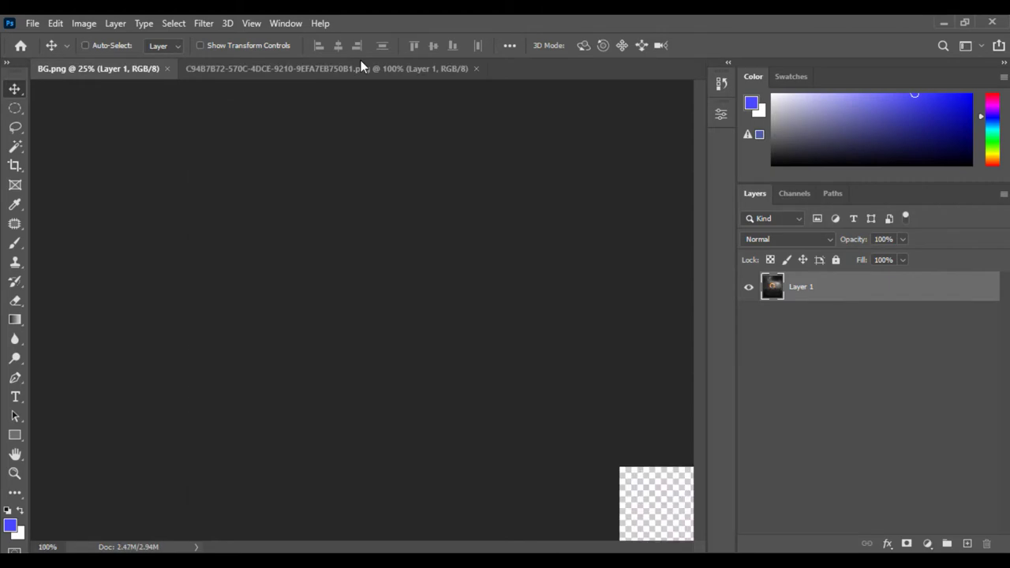
pyautogui.moveTo(268, 118); pyautogui.dragTo(141, 68)
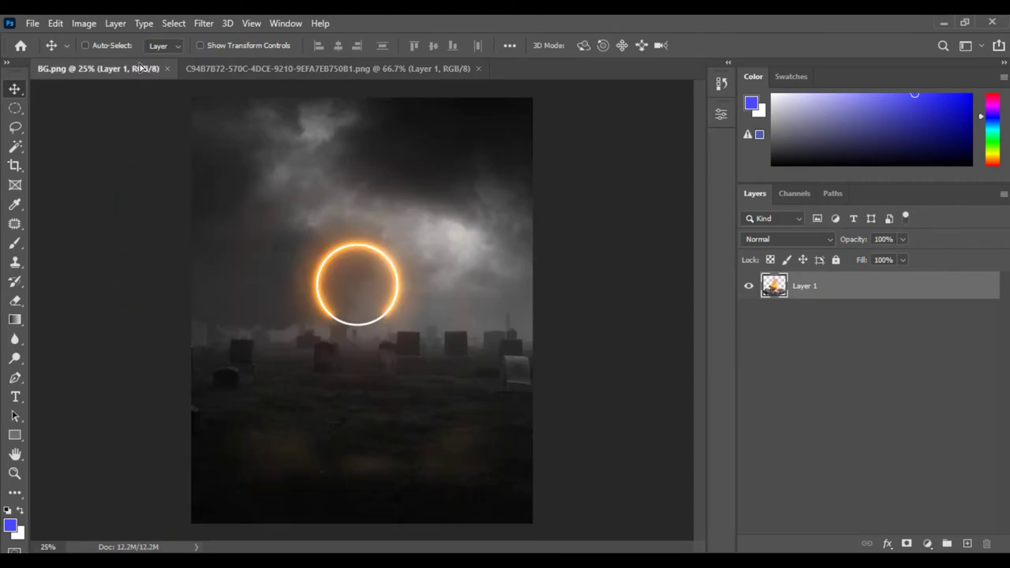
pyautogui.moveTo(353, 433); pyautogui.dragTo(363, 435)
pyautogui.click(55, 23)
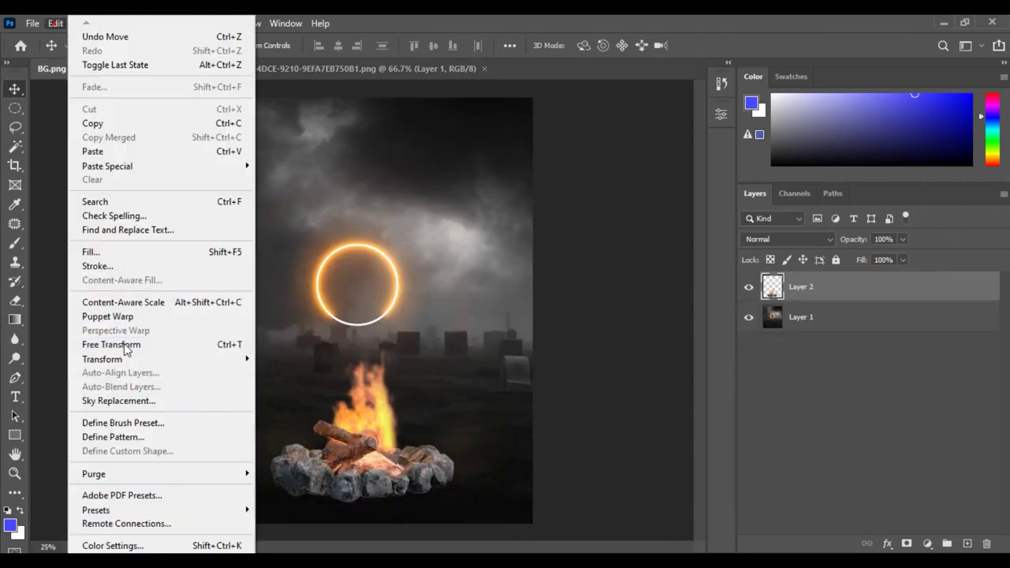
pyautogui.click(132, 347)
pyautogui.moveTo(457, 500); pyautogui.dragTo(428, 480)
pyautogui.moveTo(362, 420); pyautogui.dragTo(362, 452)
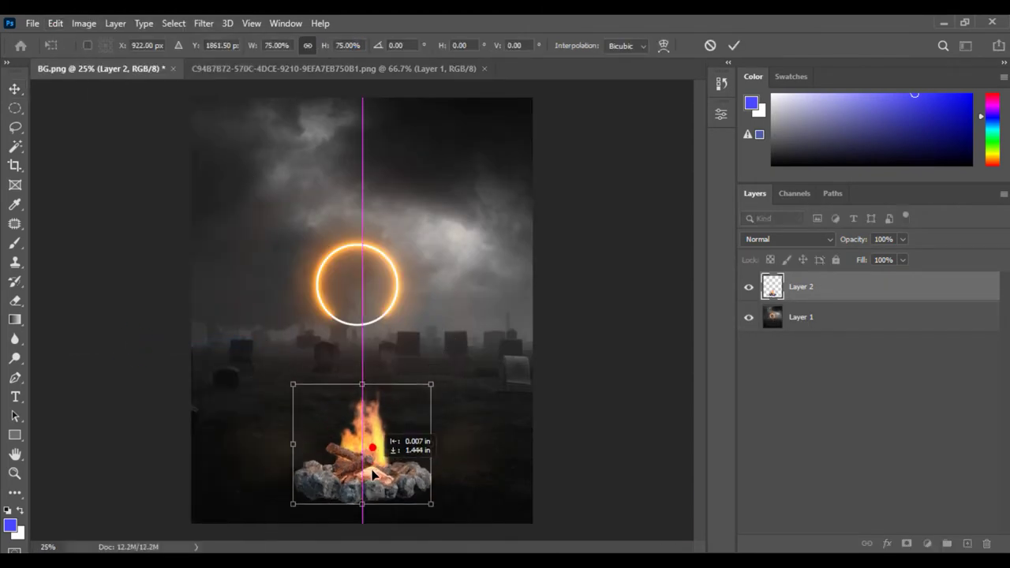
pyautogui.press('Return')
# Mask the campfire layer and fade its stone base out with a gradient.
pyautogui.click(906, 543)
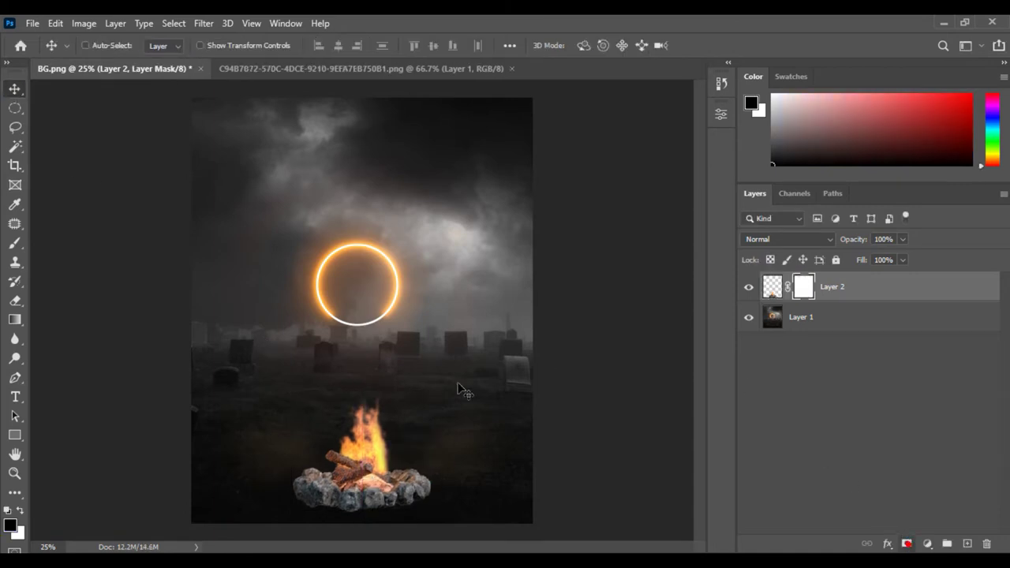
pyautogui.click(15, 319)
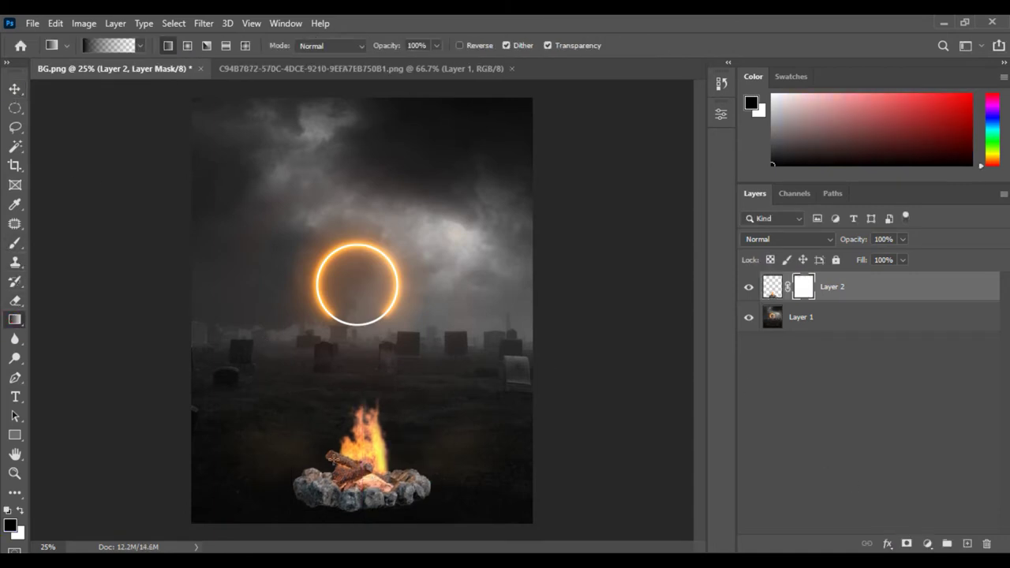
pyautogui.moveTo(357, 450); pyautogui.dragTo(365, 481)
pyautogui.press('v')
# Bring the fire image into Photoshop and drop it over the campfire.
pyautogui.click(422, 551)
pyautogui.moveTo(244, 124)
pyautogui.mouseDown()
pyautogui.moveTo(544, 59)
pyautogui.moveTo(569, 73)
pyautogui.mouseUp()
pyautogui.moveTo(360, 260); pyautogui.dragTo(355, 431)
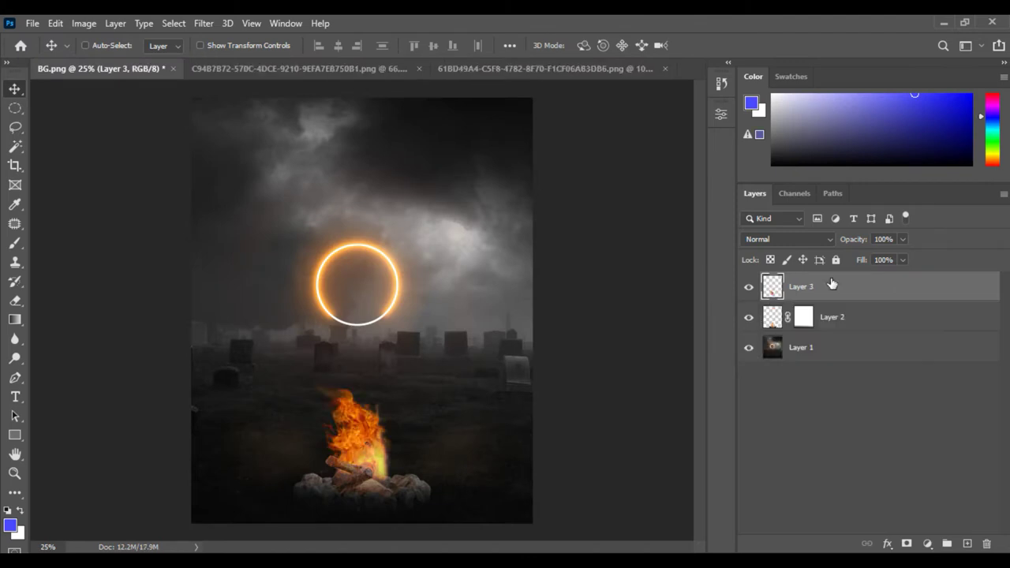
# Rotate the fire layer and position it over the campfire.
pyautogui.click(59, 23)
pyautogui.click(142, 345)
pyautogui.click(339, 45)
pyautogui.moveTo(414, 365); pyautogui.dragTo(450, 350)
pyautogui.press('Escape')
pyautogui.moveTo(363, 446); pyautogui.dragTo(373, 466)
# Reduce the fire's saturation by 20 and close the campfire source document.
pyautogui.click(85, 29)
pyautogui.moveTo(106, 61)
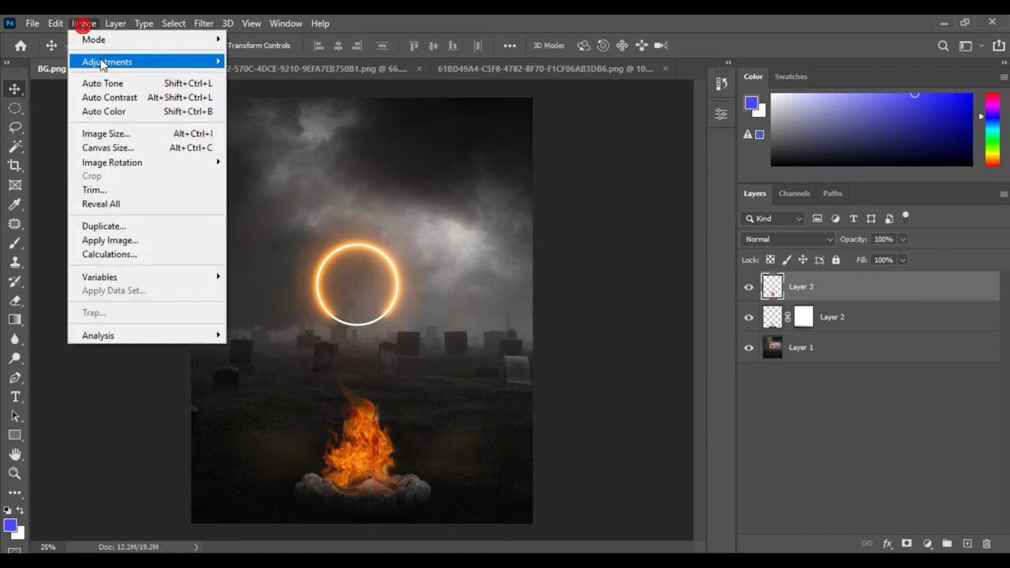
pyautogui.click(260, 139)
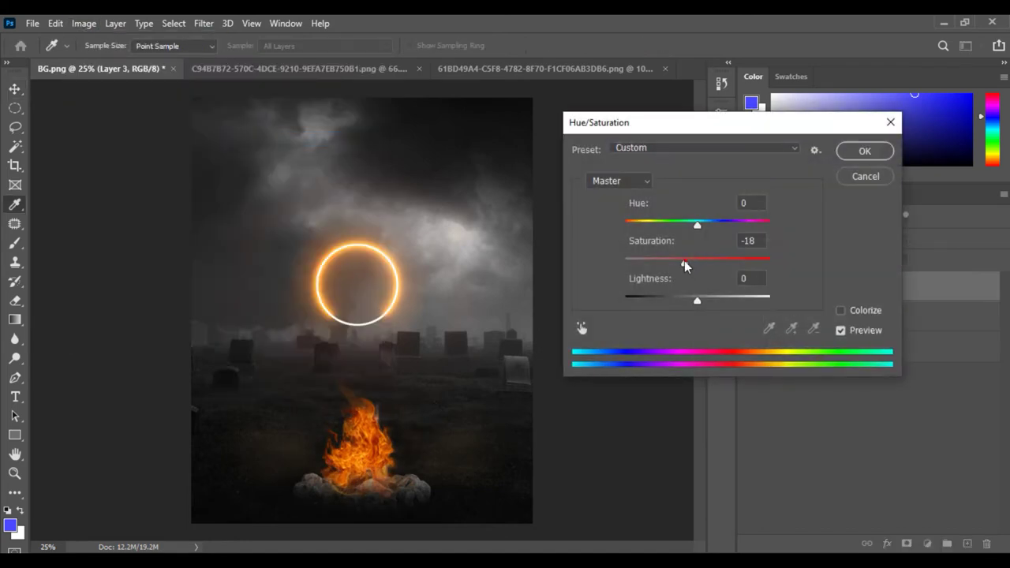
pyautogui.click(858, 150)
pyautogui.click(419, 69)
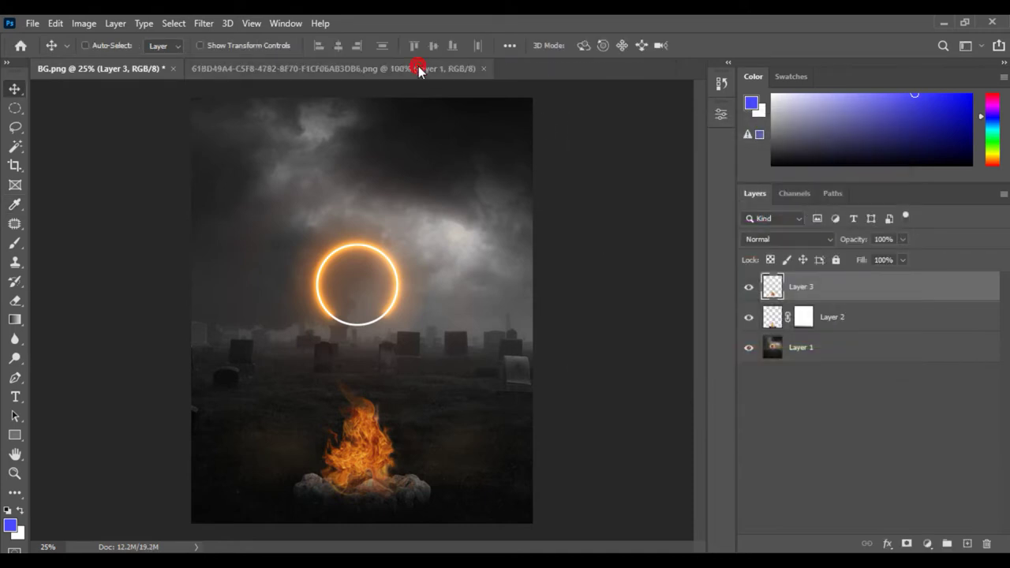
# Bring the 'my self' photo from the asset folder into Photoshop.
pyautogui.click(484, 69)
pyautogui.click(412, 552)
pyautogui.click(234, 246)
pyautogui.moveTo(234, 246); pyautogui.dragTo(325, 69)
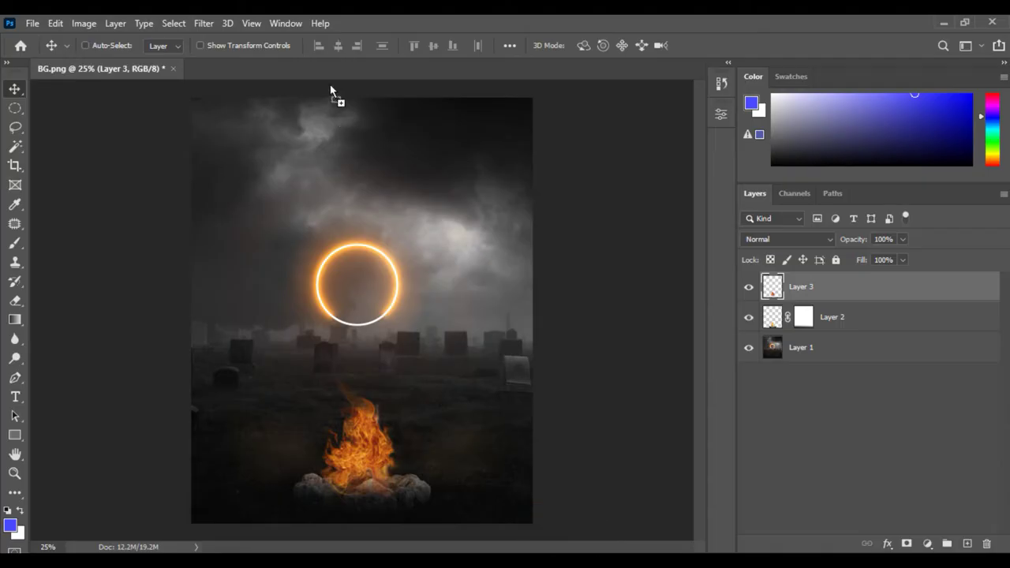
# Place the meditating man below the fire layers and position him under the halo.
pyautogui.moveTo(325, 70); pyautogui.dragTo(384, 387)
pyautogui.moveTo(805, 298); pyautogui.dragTo(801, 362)
pyautogui.moveTo(384, 378); pyautogui.dragTo(383, 401)
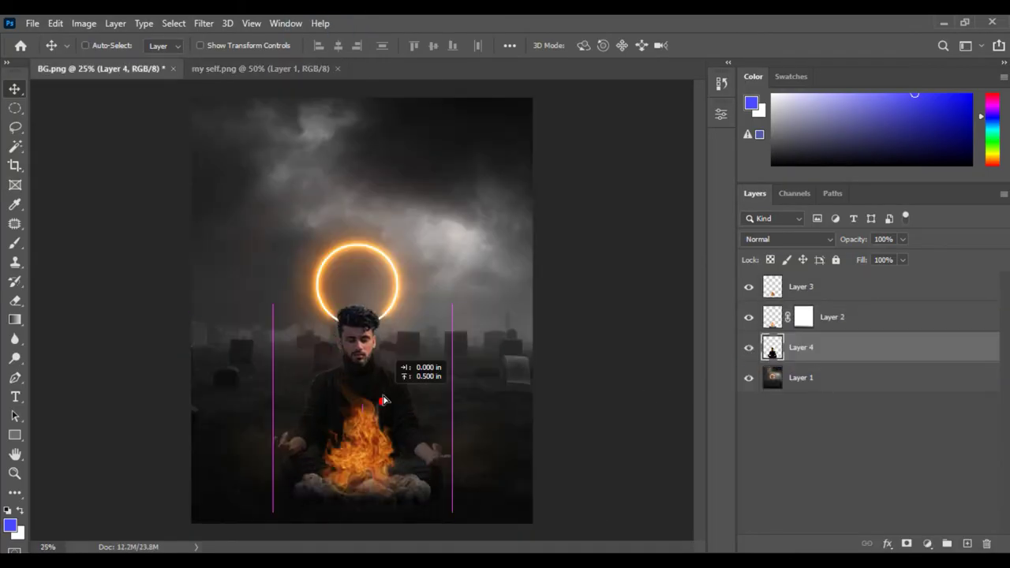
pyautogui.click(56, 23)
pyautogui.click(87, 345)
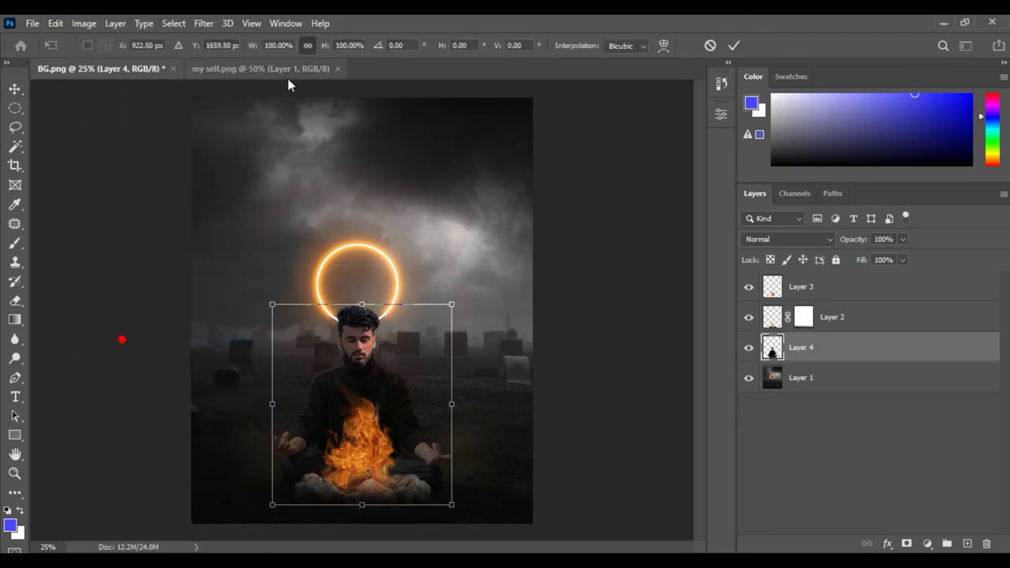
pyautogui.moveTo(358, 334); pyautogui.dragTo(359, 324)
pyautogui.press('Return')
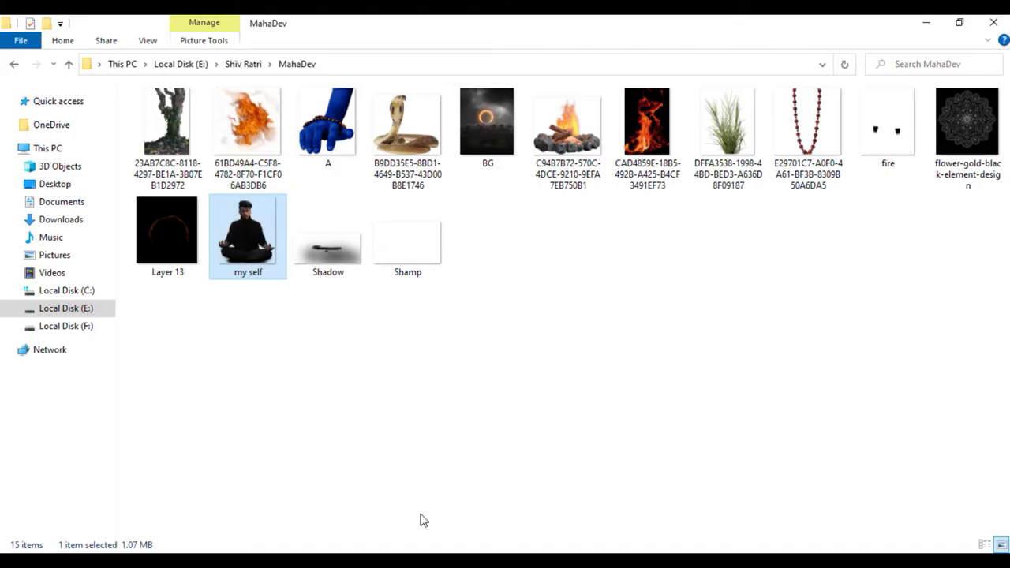
# Add the Shadow image as a new layer beneath the man.
pyautogui.click(511, 251)
pyautogui.moveTo(328, 248); pyautogui.dragTo(404, 64)
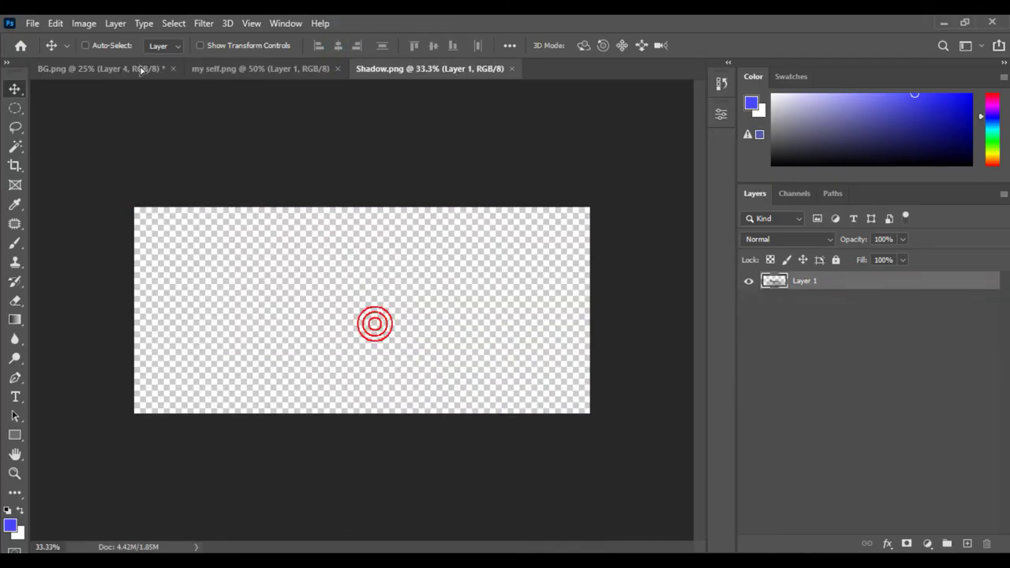
pyautogui.moveTo(141, 69); pyautogui.dragTo(378, 497)
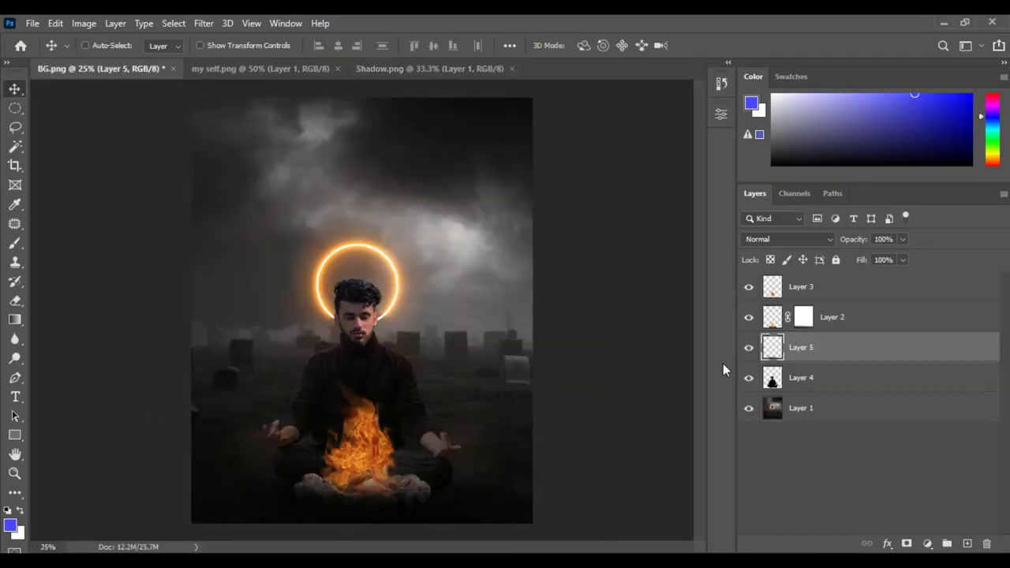
pyautogui.moveTo(749, 348); pyautogui.dragTo(811, 391)
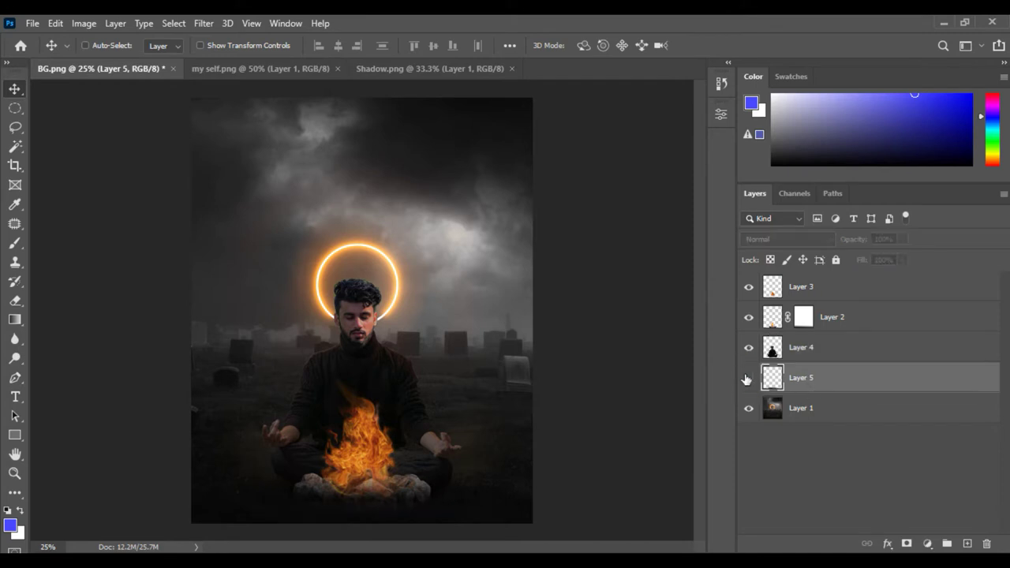
# Close the 'my self' and Shadow source documents and bring in the tree image.
pyautogui.click(338, 68)
pyautogui.click(342, 68)
pyautogui.hotkey('alt', 'Tab')
pyautogui.moveTo(167, 126)
pyautogui.mouseDown()
pyautogui.moveTo(565, 543)
pyautogui.moveTo(363, 65)
pyautogui.mouseUp()
# Place the tree into the composite, scaled to 180% and moved to the left edge.
pyautogui.moveTo(207, 109); pyautogui.dragTo(204, 345)
pyautogui.click(55, 22)
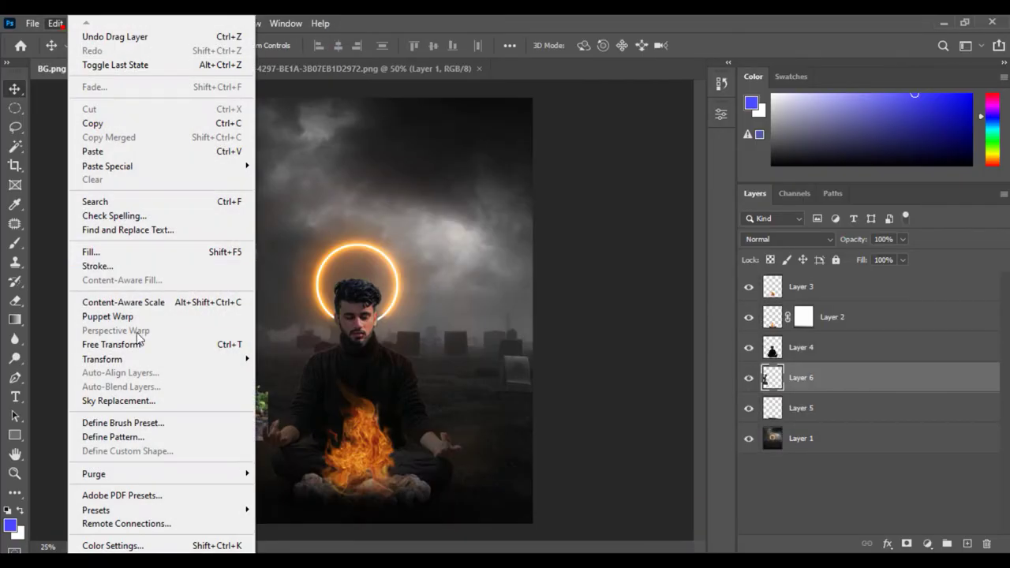
pyautogui.click(135, 342)
pyautogui.click(348, 44)
pyautogui.write('180')
pyautogui.press('Return')
pyautogui.moveTo(249, 268); pyautogui.dragTo(168, 277)
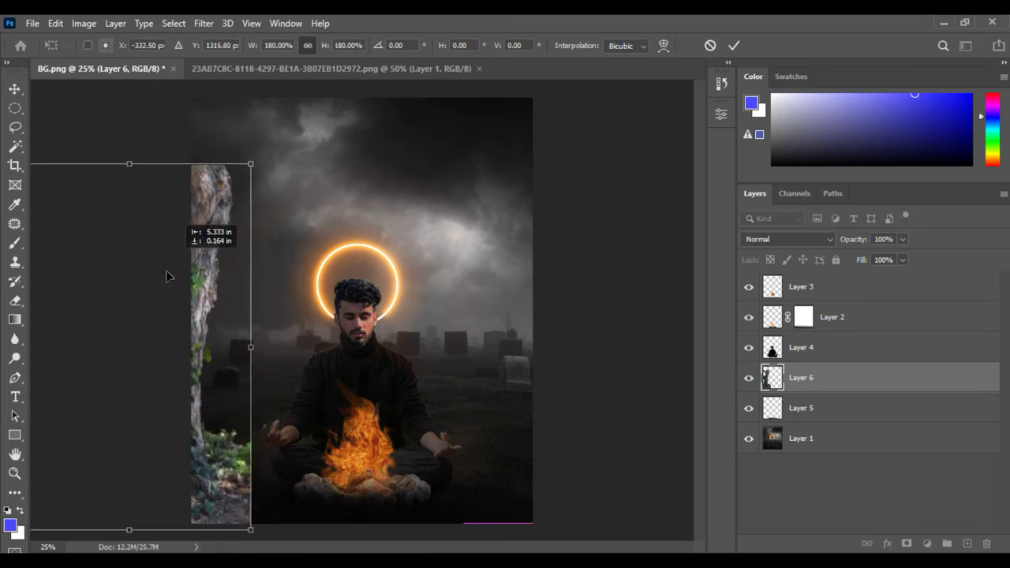
pyautogui.press('Return')
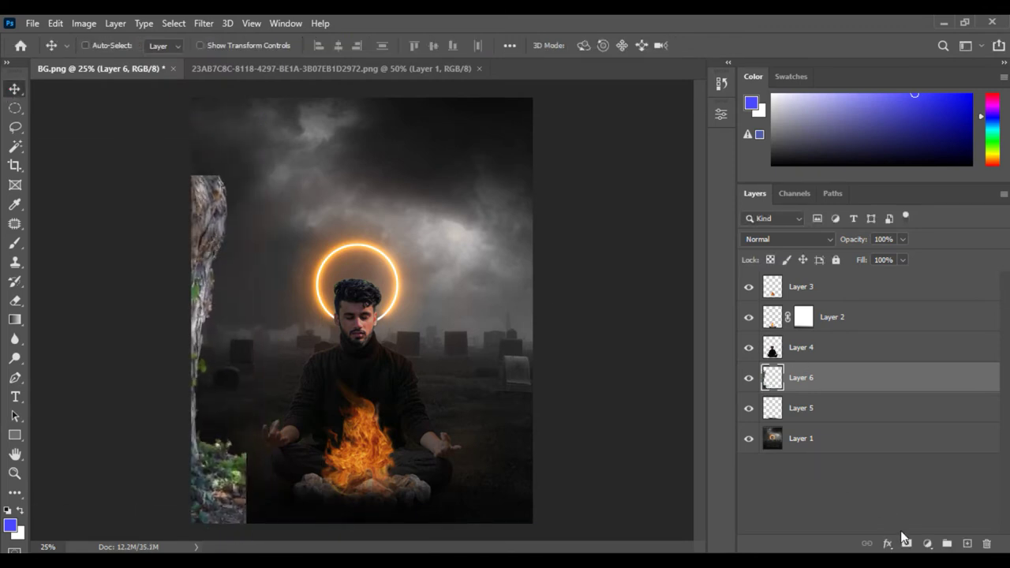
# Mask the tree layer and fade most of it away with a gradient.
pyautogui.click(904, 543)
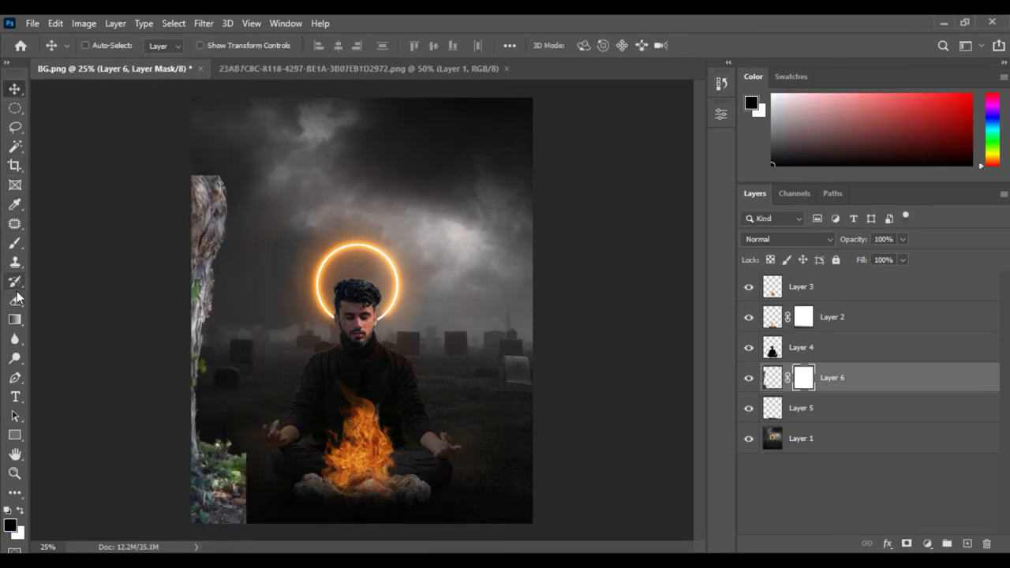
pyautogui.click(15, 319)
pyautogui.moveTo(211, 464); pyautogui.dragTo(281, 456)
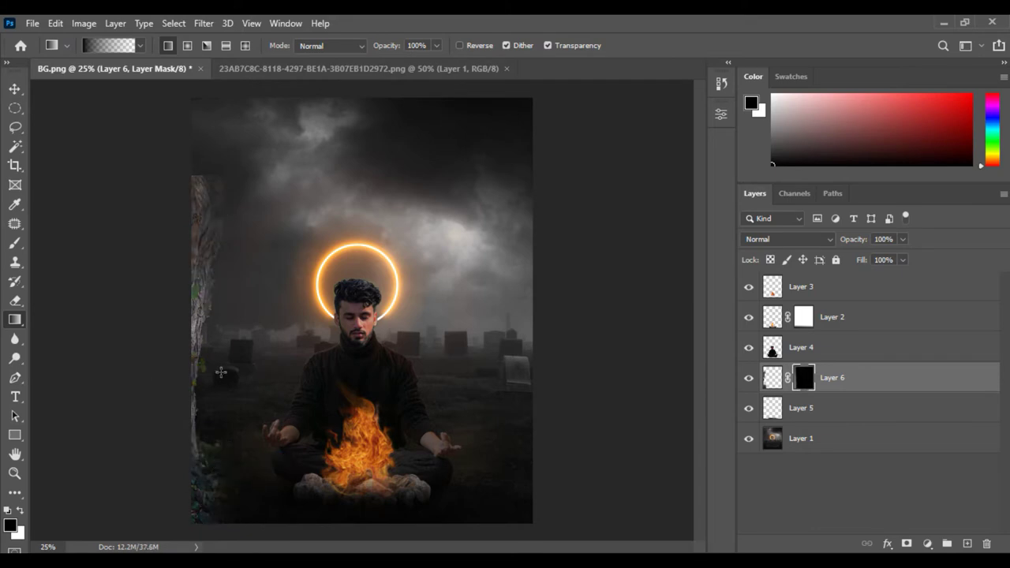
pyautogui.press('v')
# Bring the grass image in and place it at the bottom left.
pyautogui.hotkey('alt', 'Tab')
pyautogui.moveTo(730, 127)
pyautogui.mouseDown()
pyautogui.moveTo(327, 433)
pyautogui.moveTo(574, 70)
pyautogui.mouseUp()
pyautogui.moveTo(359, 332); pyautogui.dragTo(219, 478)
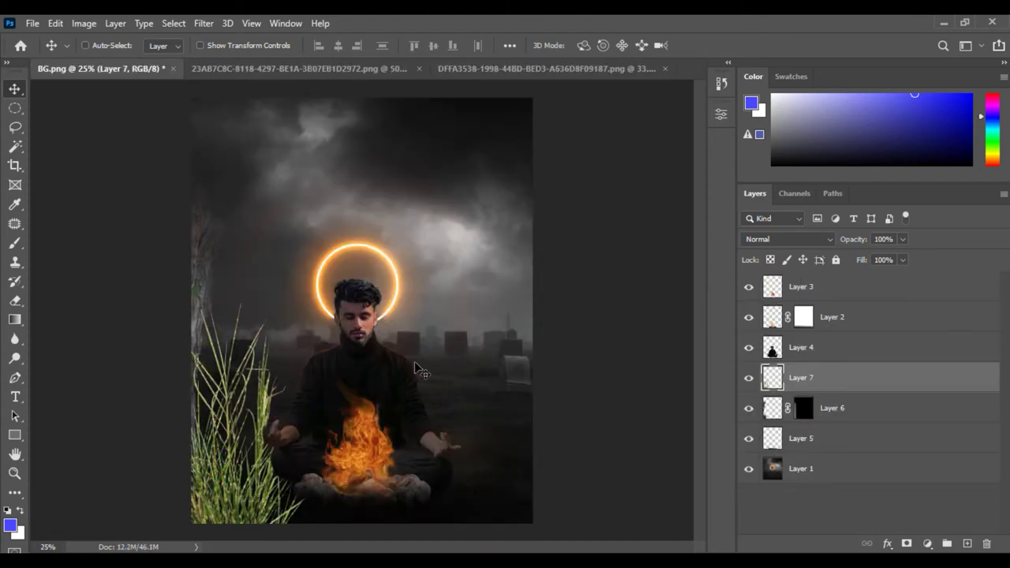
# Move the grass layer to the top of the stack and shrink it to 49%.
pyautogui.moveTo(773, 380); pyautogui.dragTo(773, 278)
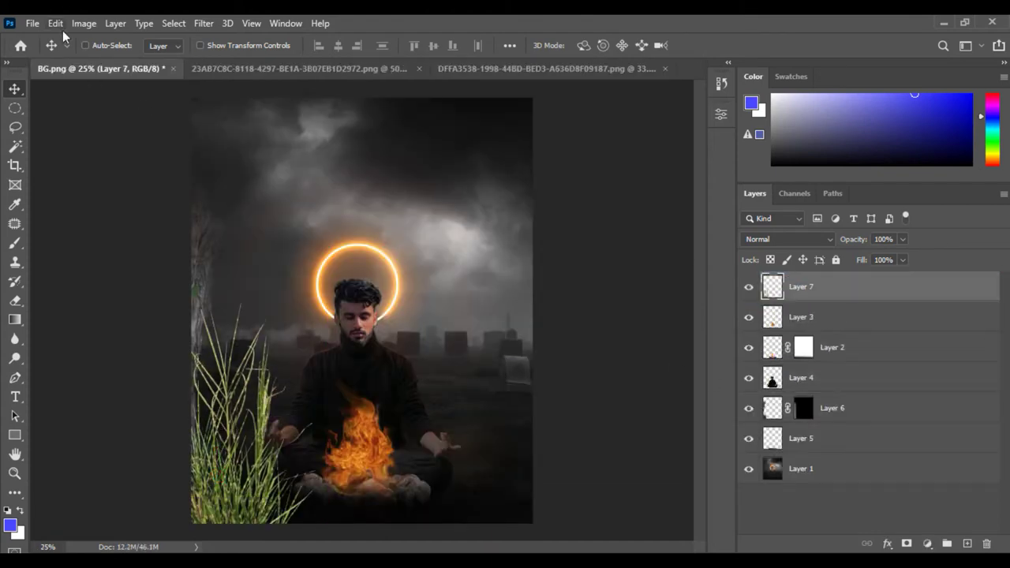
pyautogui.click(55, 23)
pyautogui.click(113, 343)
pyautogui.moveTo(326, 300); pyautogui.dragTo(207, 460)
pyautogui.press('Return')
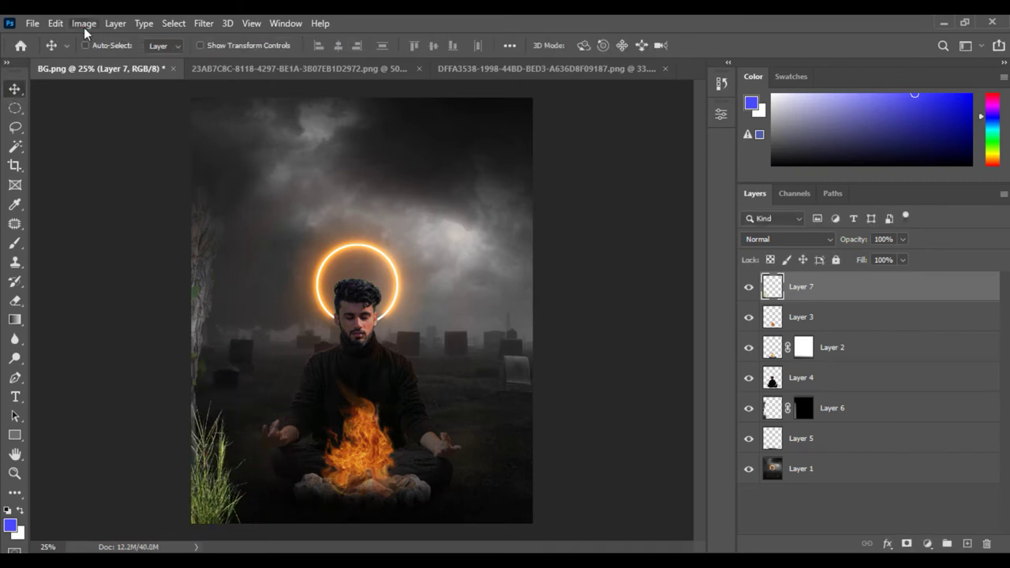
# Darken the grass with Brightness/Contrast, raising contrast to 45.
pyautogui.click(84, 23)
pyautogui.click(323, 60)
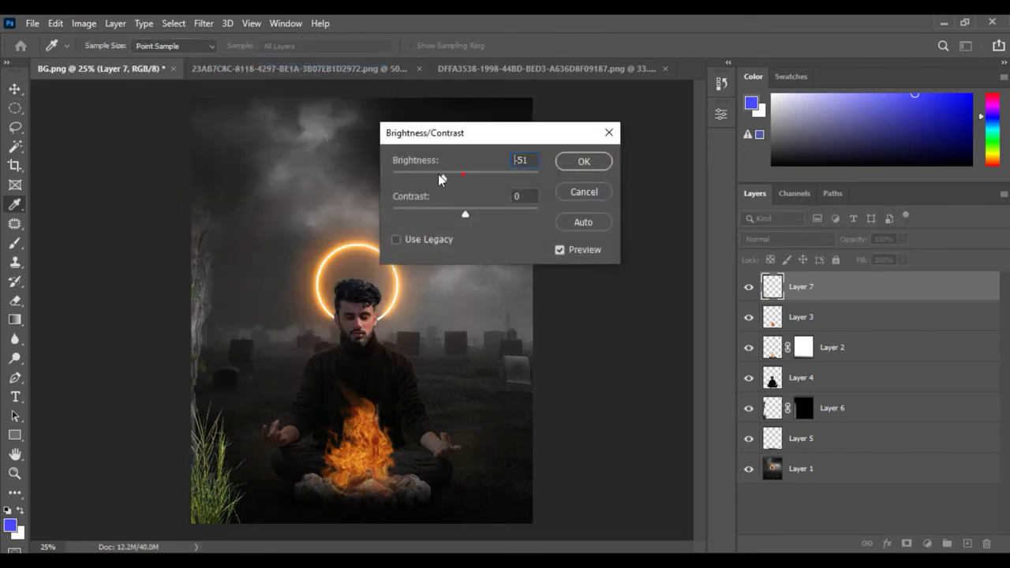
pyautogui.moveTo(452, 175); pyautogui.dragTo(417, 174)
pyautogui.moveTo(496, 216); pyautogui.dragTo(498, 218)
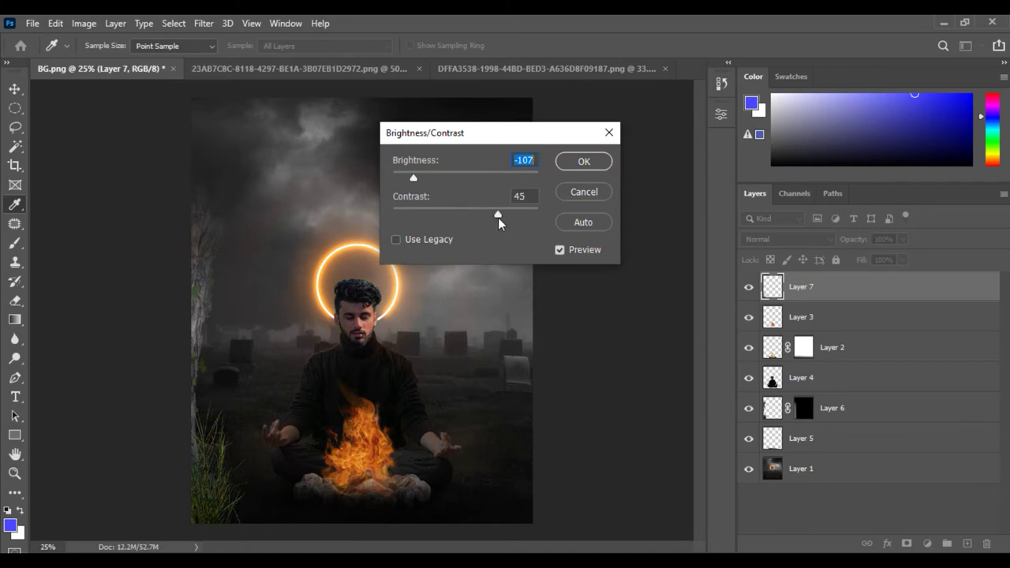
pyautogui.click(594, 168)
# Lower the grass saturation to -58 with Hue/Saturation.
pyautogui.click(84, 23)
pyautogui.moveTo(106, 61)
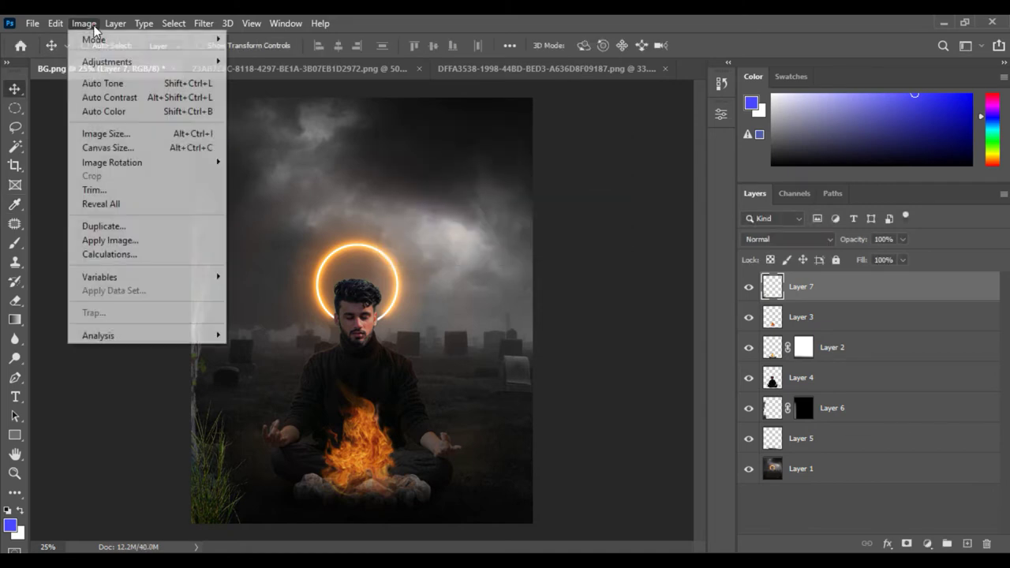
pyautogui.click(278, 142)
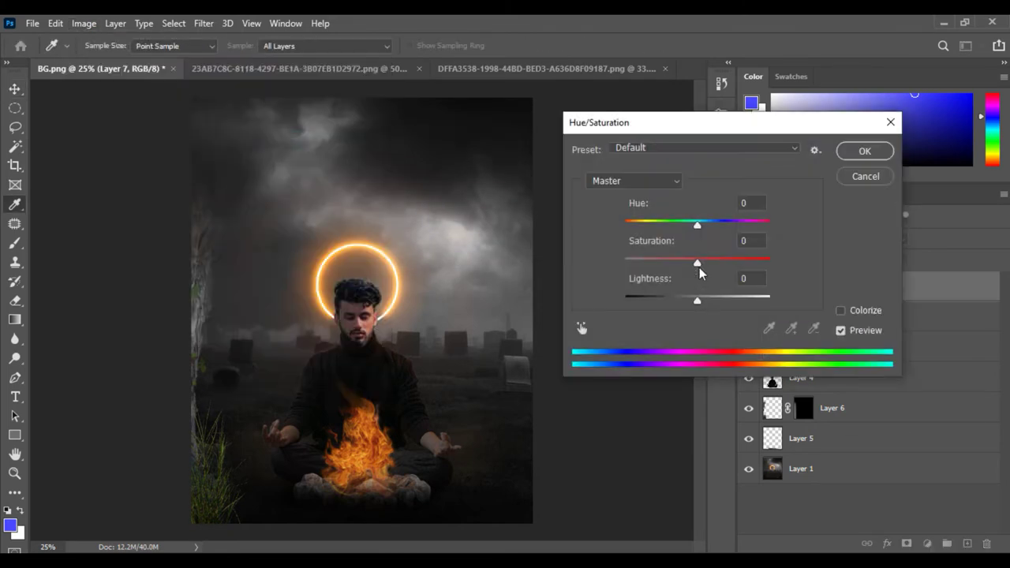
pyautogui.moveTo(661, 257); pyautogui.dragTo(656, 257)
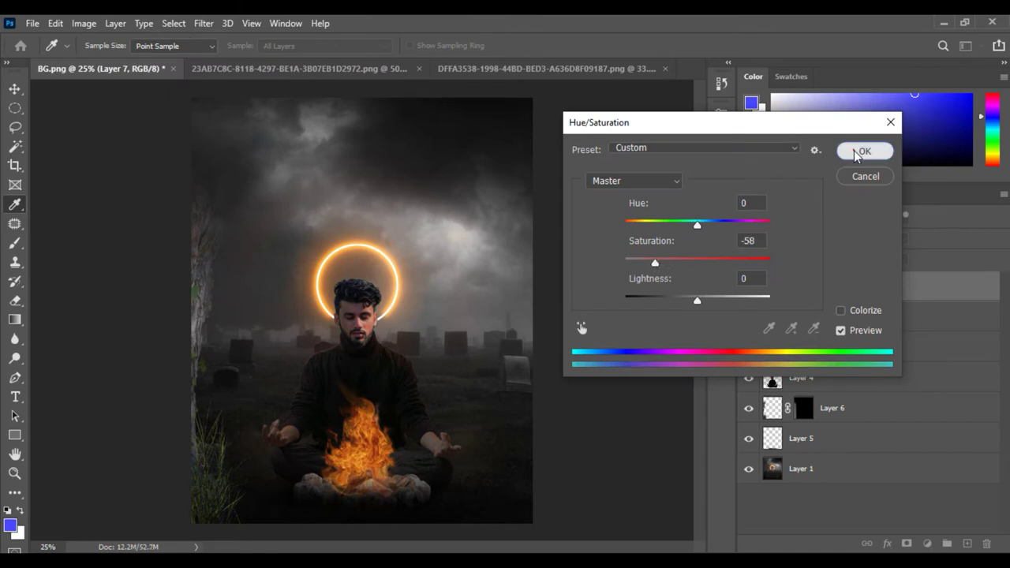
pyautogui.click(858, 152)
# Darken Layer 6 to -78 brightness and close the two extra source images.
pyautogui.click(770, 409)
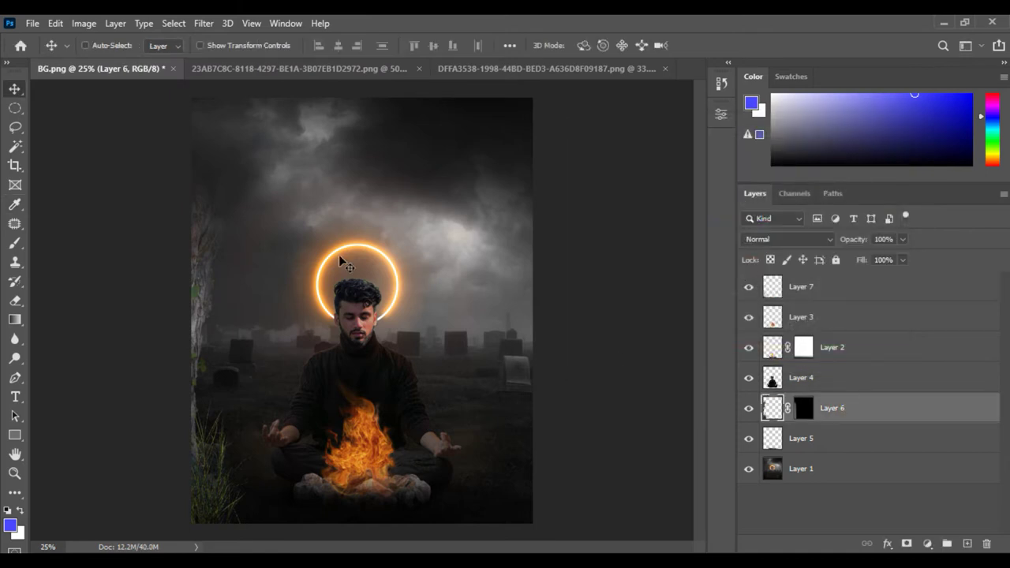
pyautogui.click(84, 22)
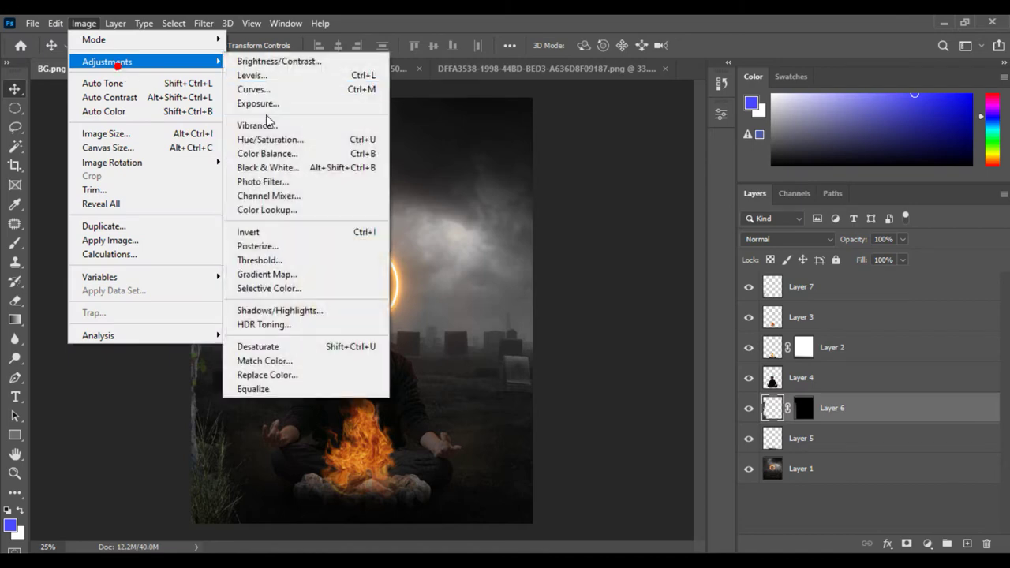
pyautogui.click(268, 61)
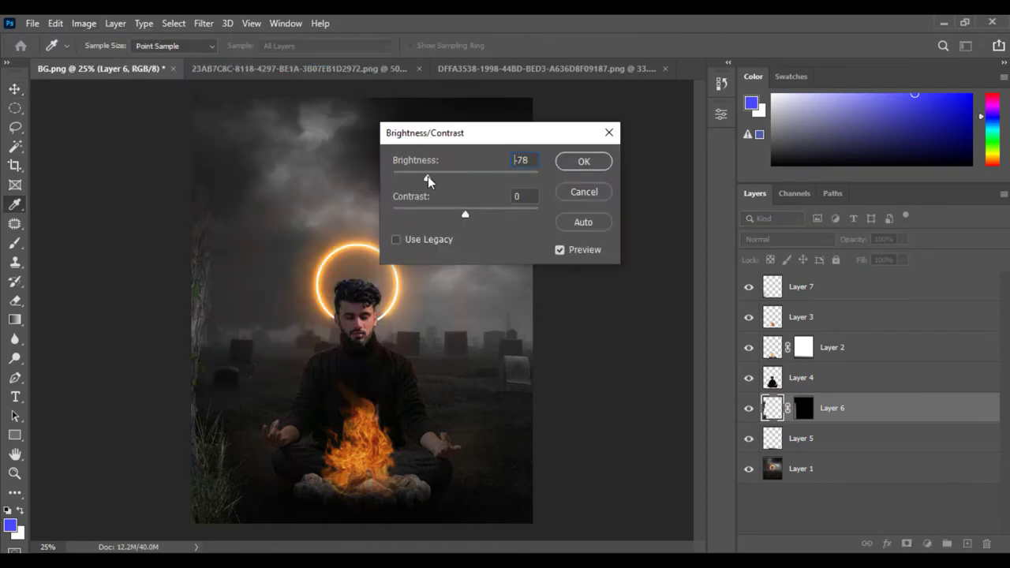
pyautogui.click(574, 162)
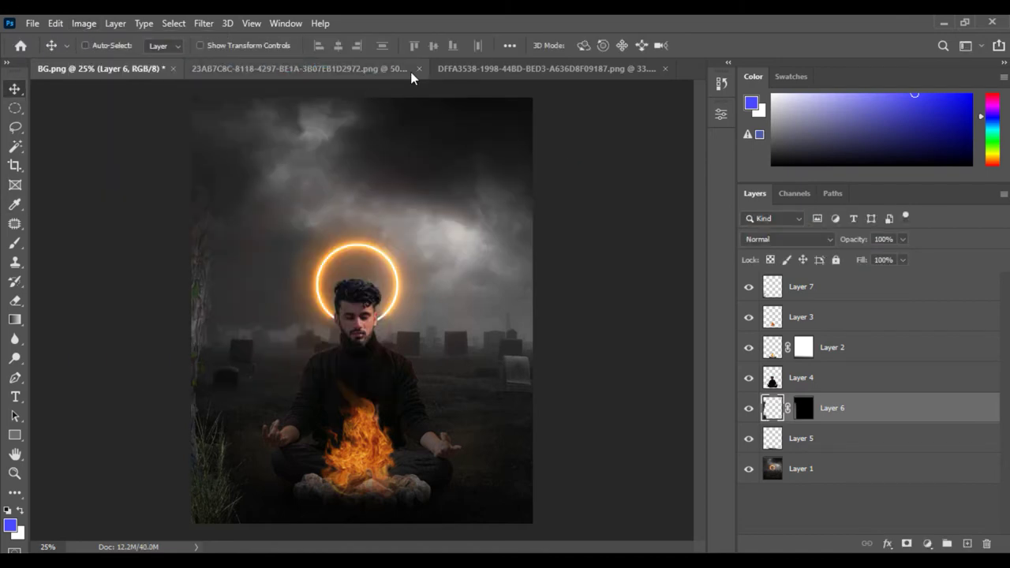
pyautogui.click(420, 69)
pyautogui.click(447, 70)
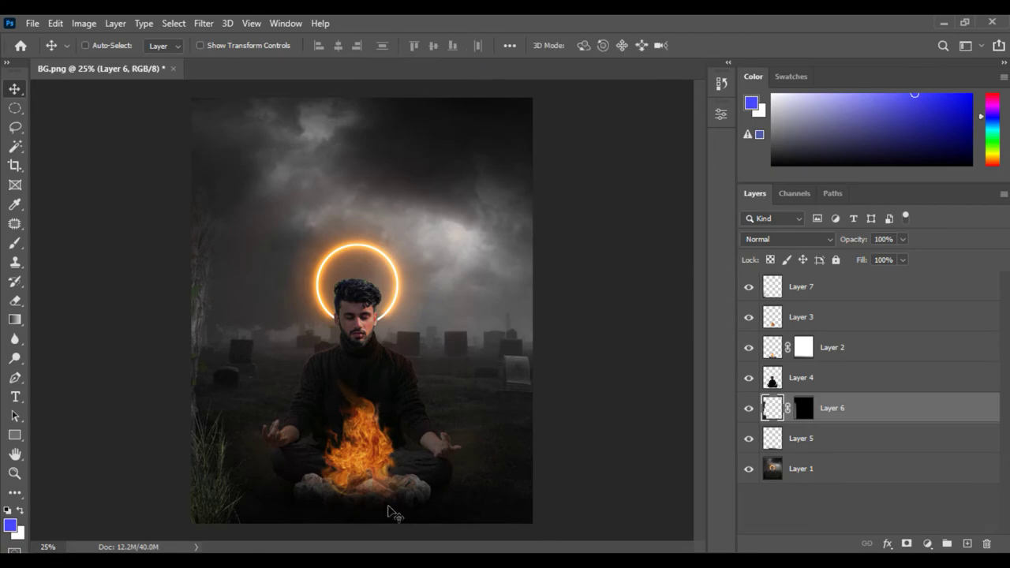
# Bring the snake image into Photoshop and copy it into the BG.png composite.
pyautogui.hotkey('alt', 'Tab')
pyautogui.moveTo(402, 139); pyautogui.dragTo(382, 74)
pyautogui.moveTo(295, 362); pyautogui.dragTo(505, 453)
# Shrink the snake to 24%, flip it horizontally, and place it bottom-right.
pyautogui.click(55, 23)
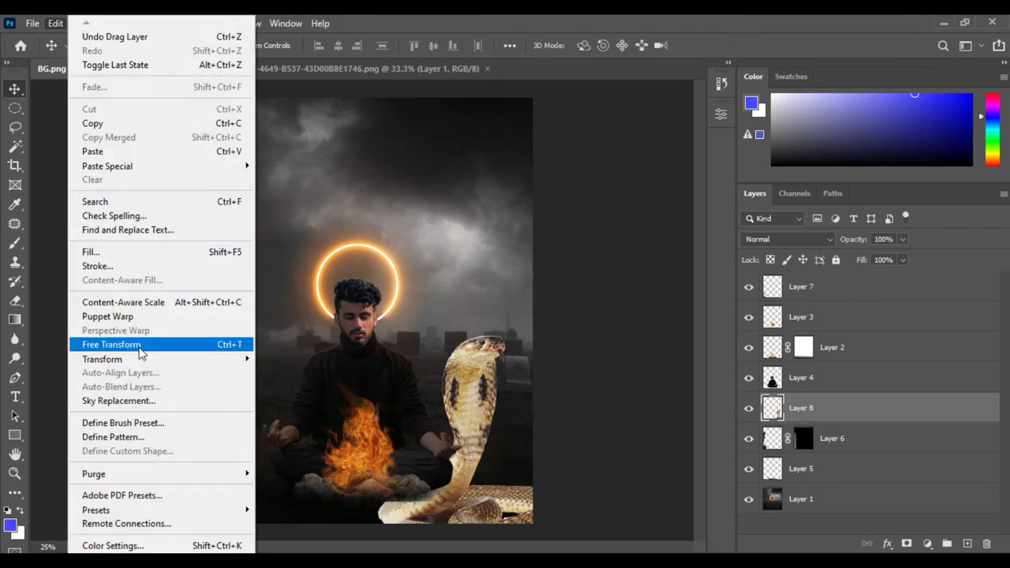
pyautogui.click(140, 345)
pyautogui.moveTo(303, 45); pyautogui.dragTo(264, 45)
pyautogui.rightClick(509, 453)
pyautogui.click(552, 426)
pyautogui.moveTo(325, 45); pyautogui.dragTo(327, 59)
pyautogui.moveTo(521, 445); pyautogui.dragTo(529, 465)
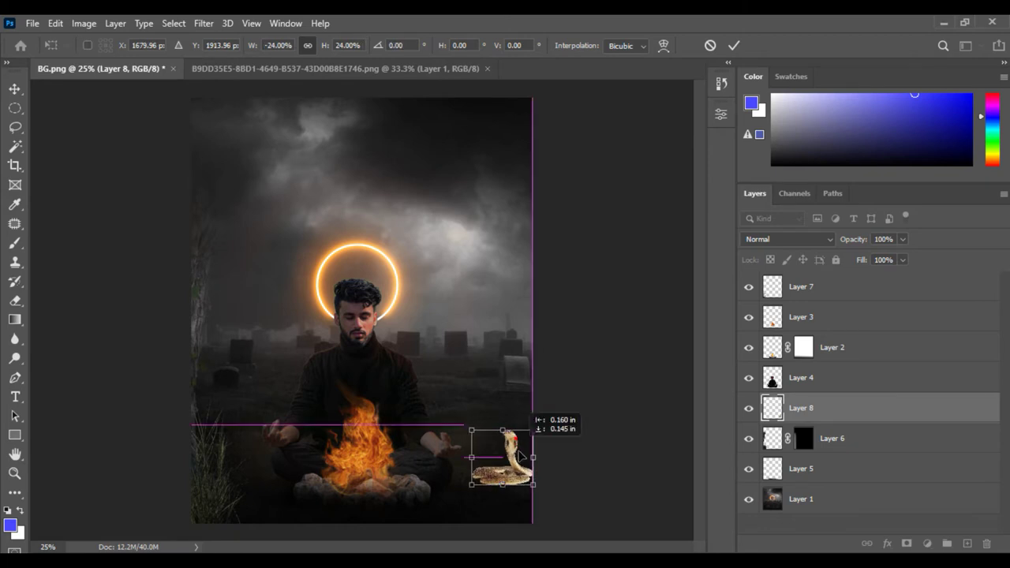
pyautogui.press('Return')
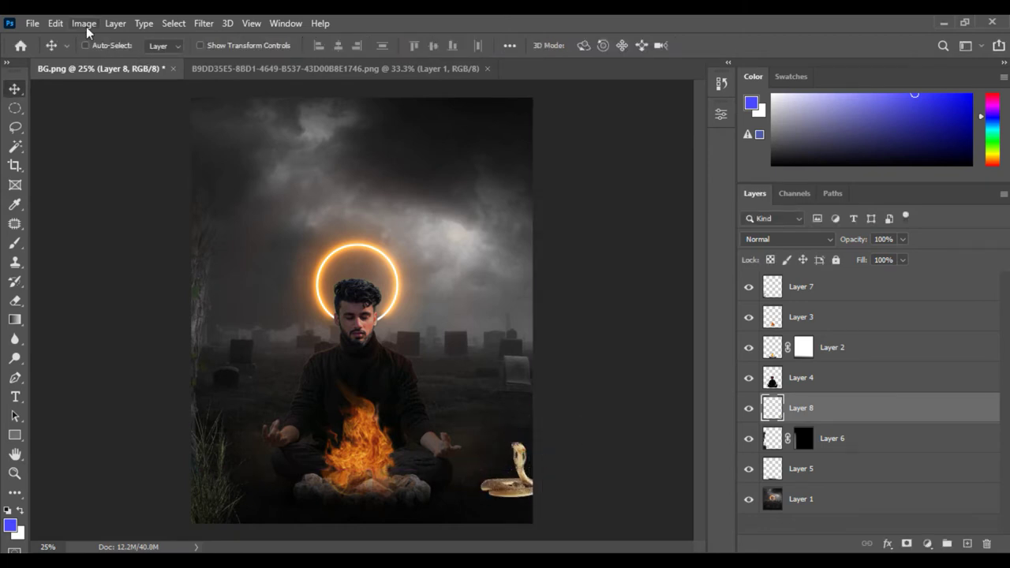
# Darken the snake to -122 brightness with a little added contrast.
pyautogui.click(83, 23)
pyautogui.click(285, 63)
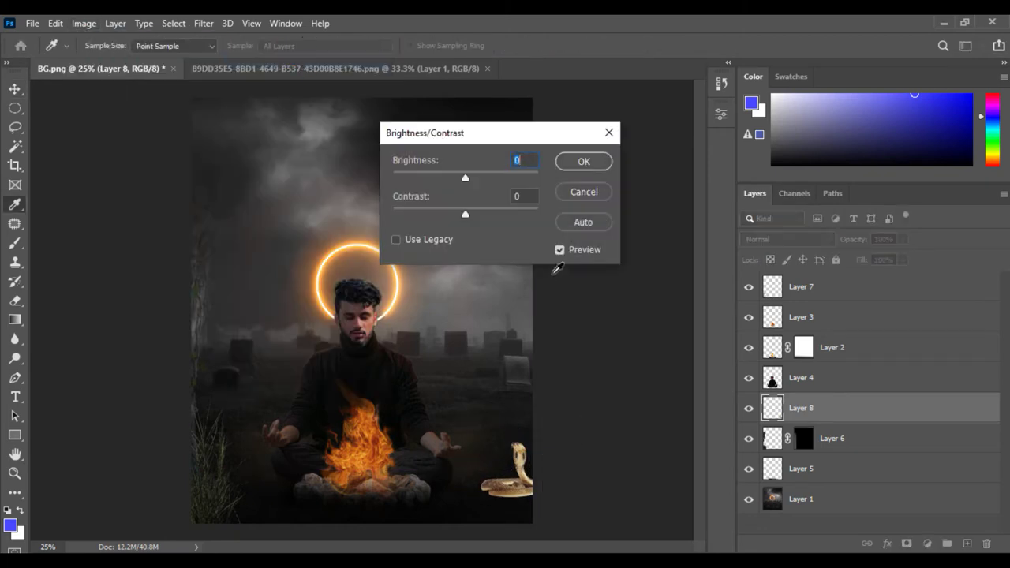
pyautogui.moveTo(423, 177); pyautogui.dragTo(407, 177)
pyautogui.moveTo(464, 213); pyautogui.dragTo(474, 215)
pyautogui.click(581, 163)
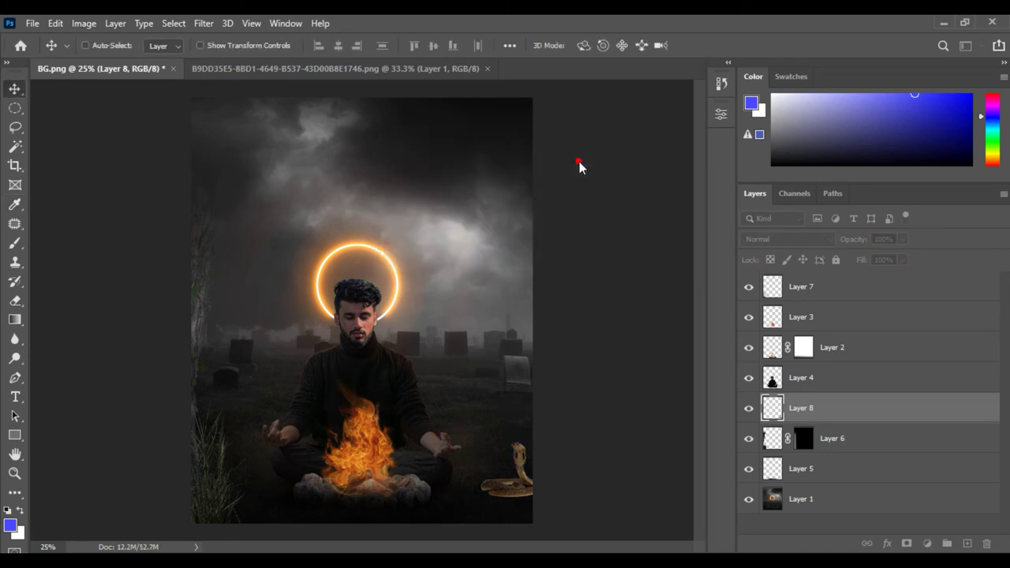
# Add a gradient-faded mask to the snake layer and close the snake source image.
pyautogui.click(907, 544)
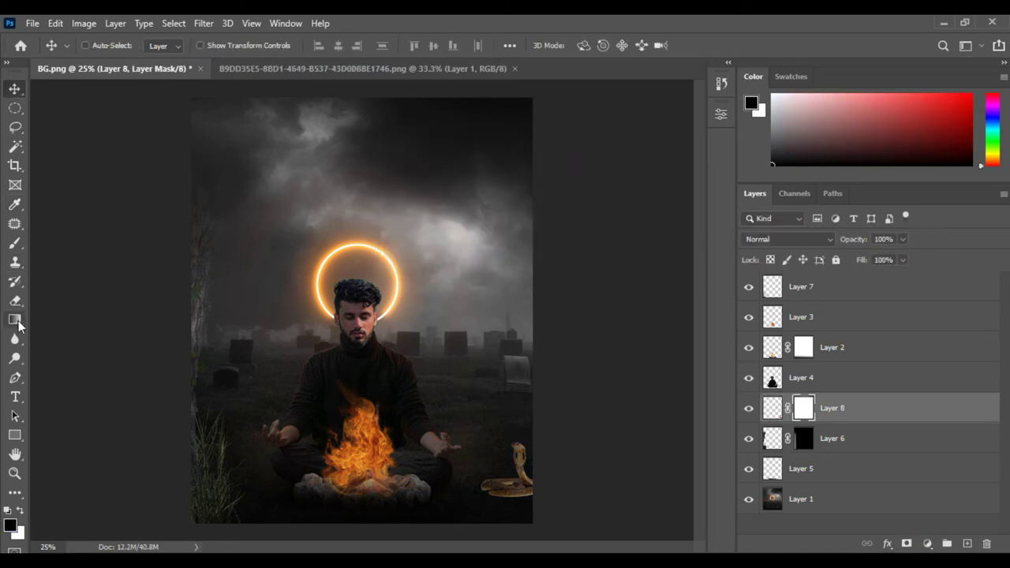
pyautogui.click(16, 320)
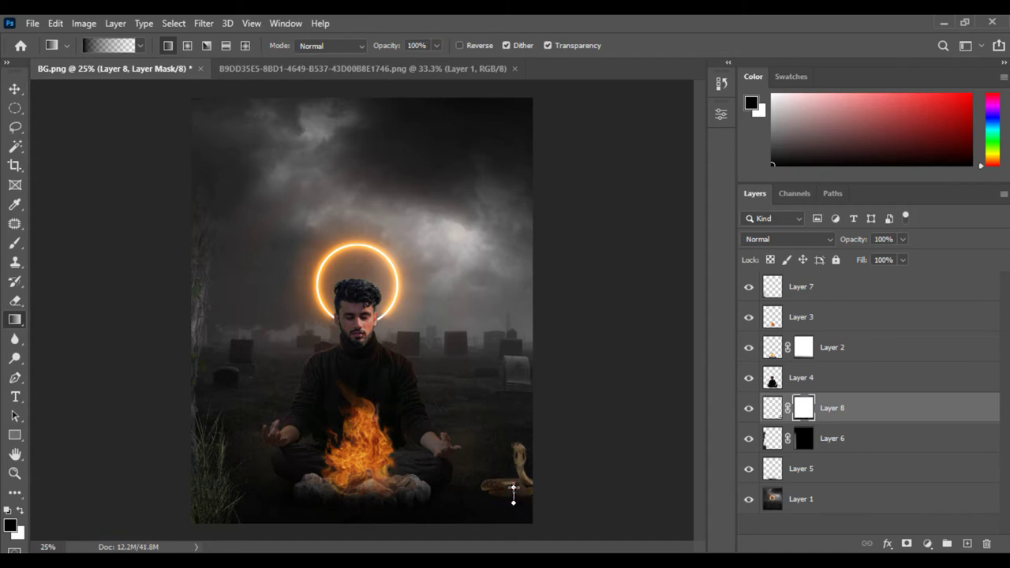
pyautogui.click(15, 88)
pyautogui.click(515, 69)
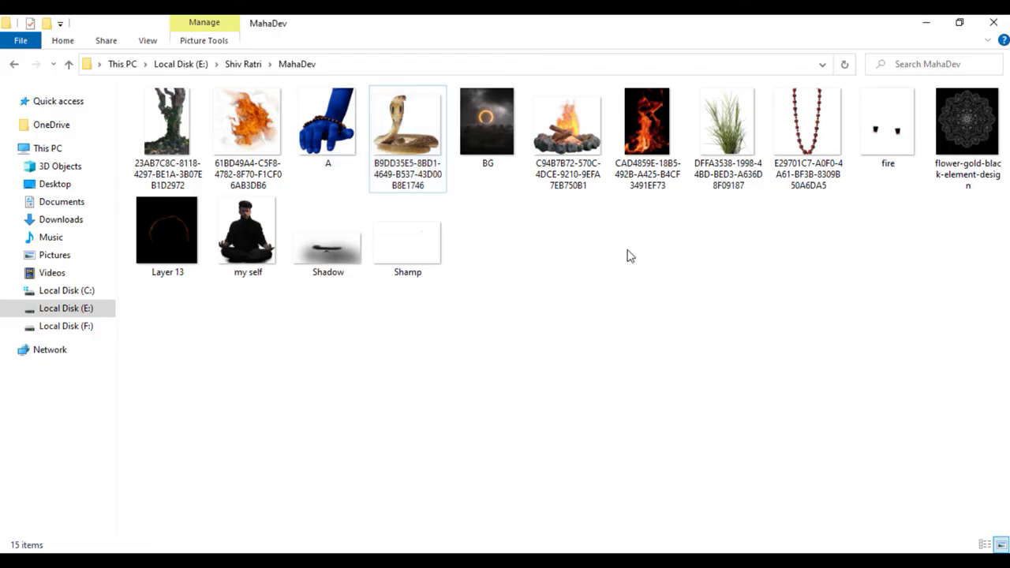
# Bring the fire image in above Layer 4 and set its blend mode to Screen.
pyautogui.moveTo(886, 140)
pyautogui.mouseDown()
pyautogui.moveTo(505, 544)
pyautogui.moveTo(331, 72)
pyautogui.mouseUp()
pyautogui.moveTo(433, 390)
pyautogui.mouseDown()
pyautogui.moveTo(151, 70)
pyautogui.moveTo(387, 390)
pyautogui.mouseUp()
pyautogui.moveTo(805, 408); pyautogui.dragTo(806, 369)
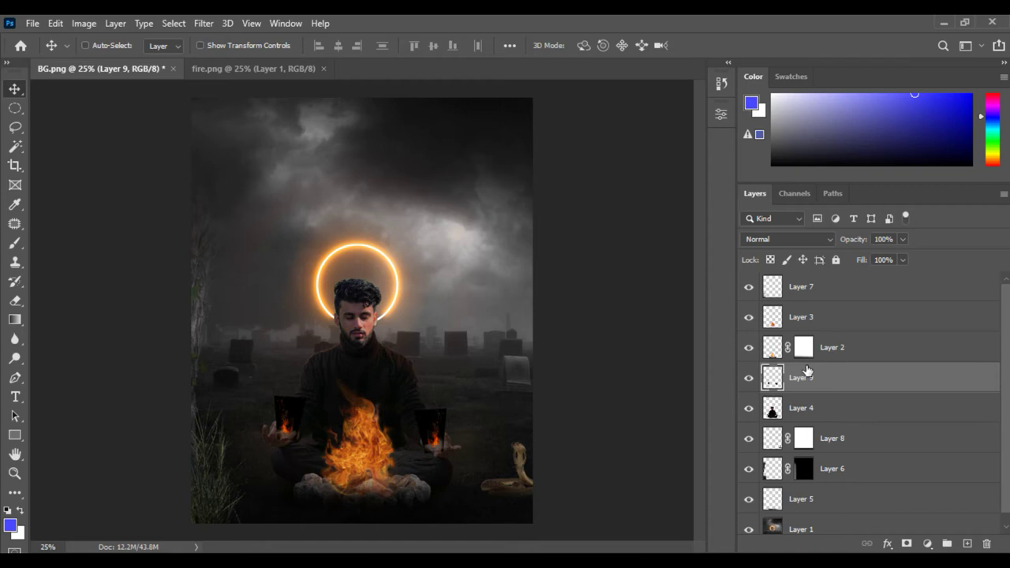
pyautogui.click(781, 238)
pyautogui.click(768, 305)
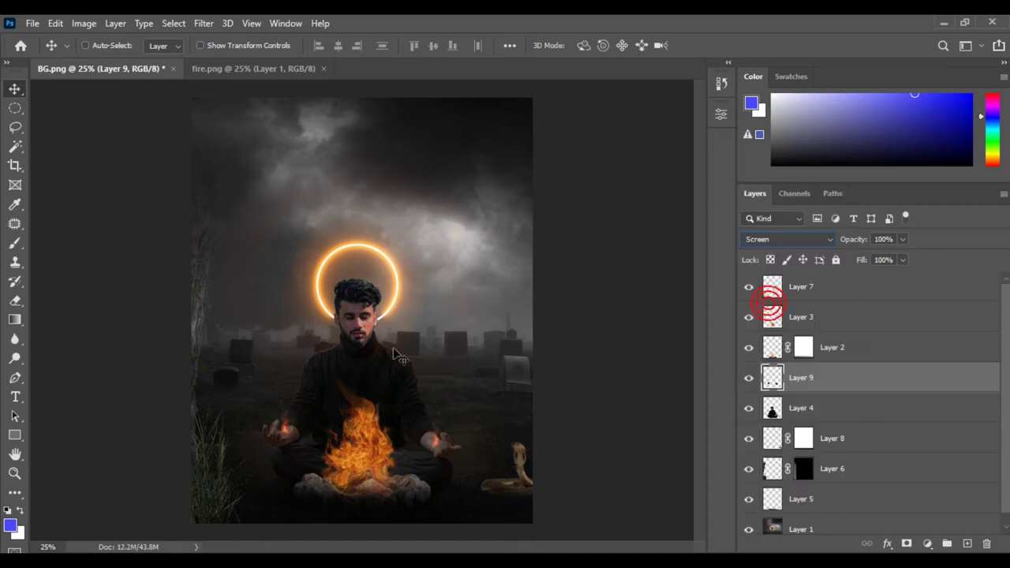
# Enlarge the fire layer and position the flames around the man's hands.
pyautogui.click(55, 22)
pyautogui.click(169, 342)
pyautogui.moveTo(324, 45); pyautogui.dragTo(354, 45)
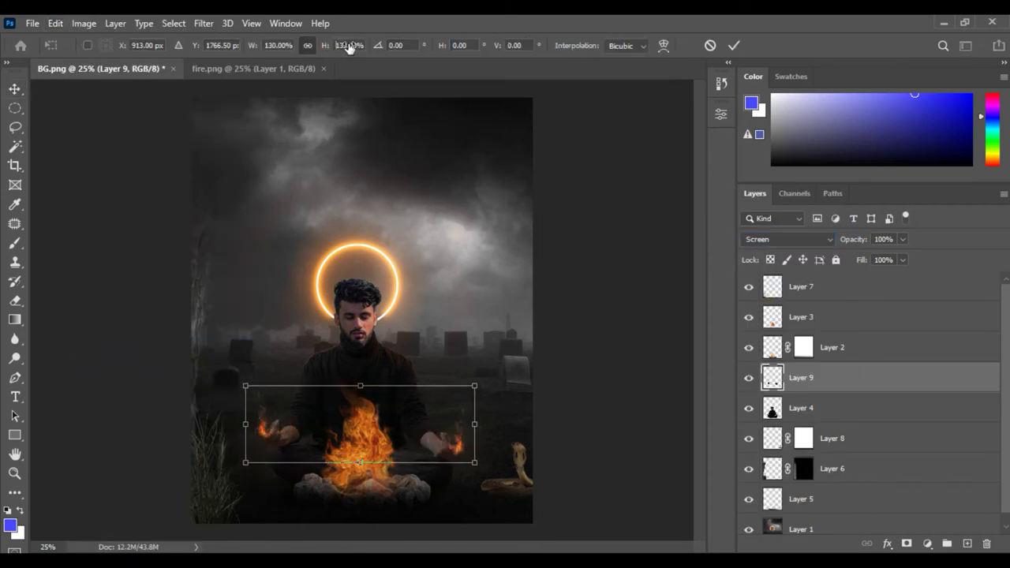
pyautogui.moveTo(430, 439); pyautogui.dragTo(454, 440)
pyautogui.moveTo(324, 47); pyautogui.dragTo(355, 47)
pyautogui.moveTo(379, 426); pyautogui.dragTo(367, 426)
pyautogui.press('Return')
# Lasso the right flame onto its own layer via cut and move it into the right palm.
pyautogui.click(15, 127)
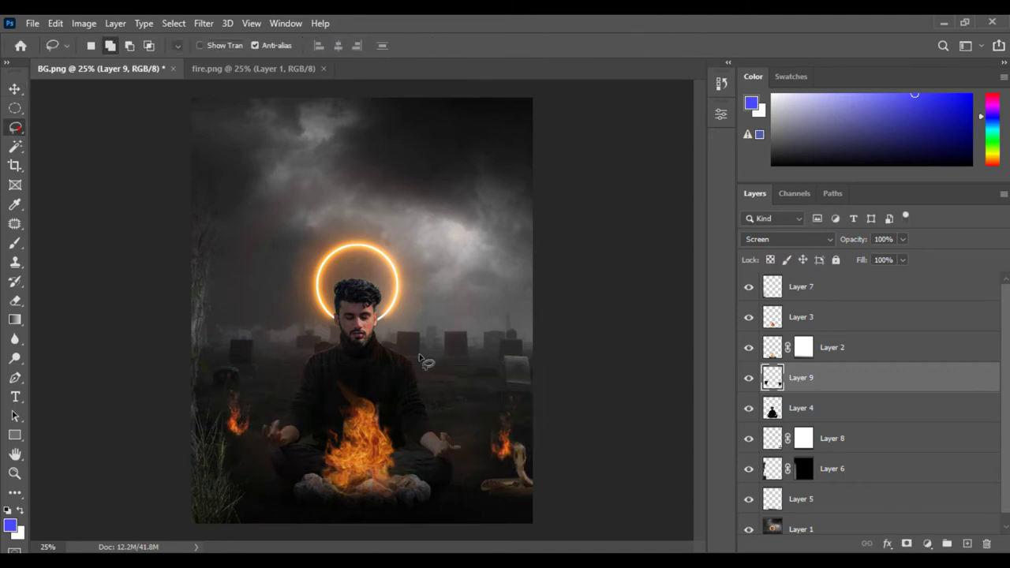
pyautogui.moveTo(487, 334); pyautogui.dragTo(485, 331)
pyautogui.rightClick(465, 421)
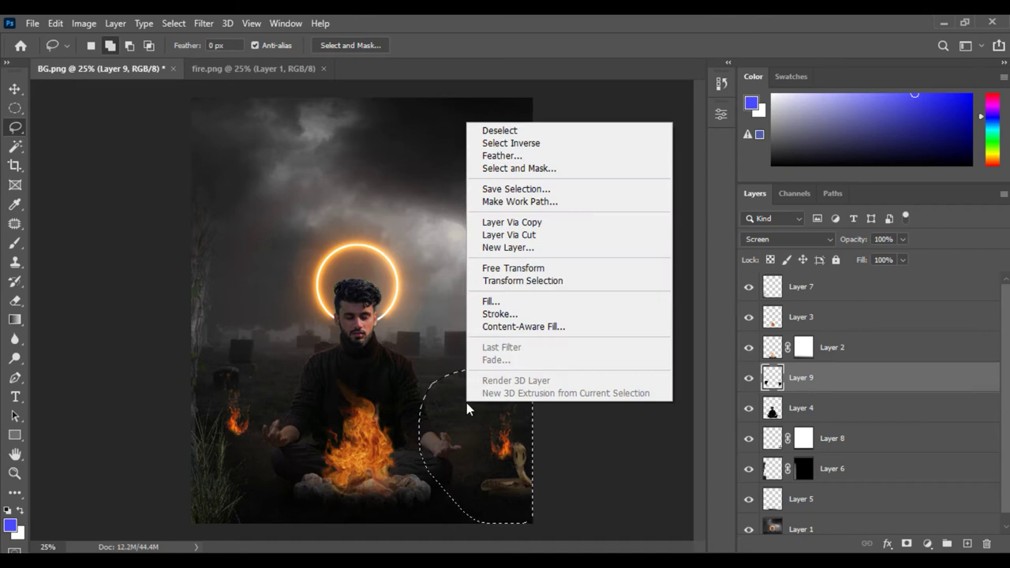
pyautogui.click(533, 234)
pyautogui.click(15, 89)
pyautogui.moveTo(502, 443); pyautogui.dragTo(440, 430)
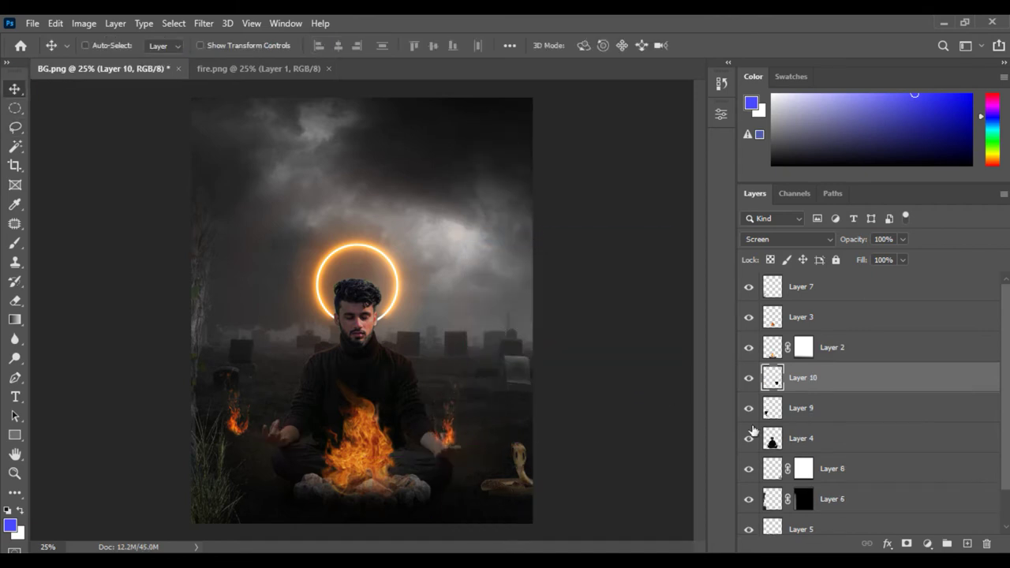
# Move the Layer 9 flame into the left palm and close the fire source image.
pyautogui.click(789, 415)
pyautogui.moveTo(251, 425); pyautogui.dragTo(289, 433)
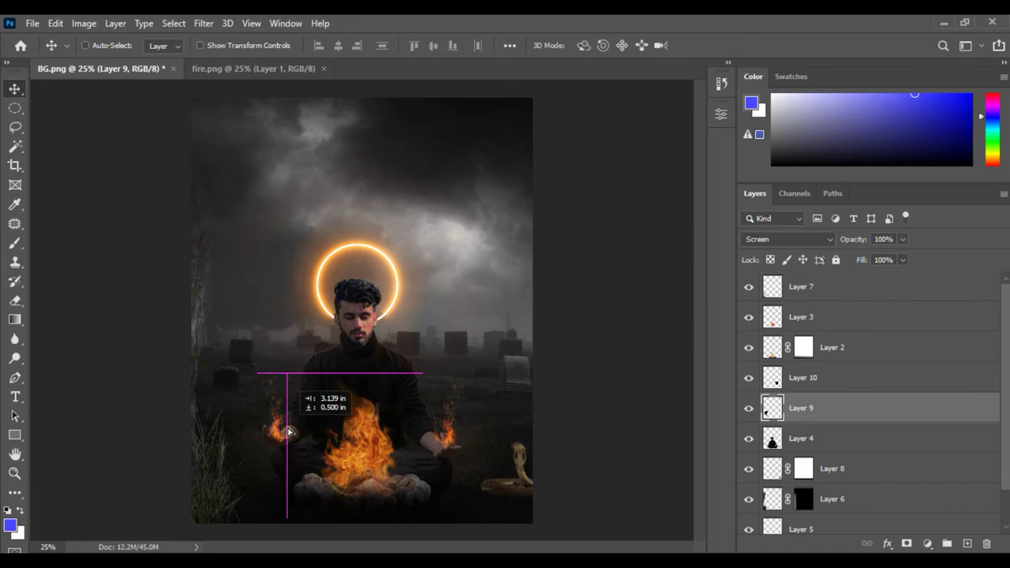
pyautogui.click(324, 69)
pyautogui.click(439, 560)
# Bring in the Shamp streaks, flip them horizontally and rotate them across the forehead.
pyautogui.moveTo(410, 280); pyautogui.dragTo(363, 60)
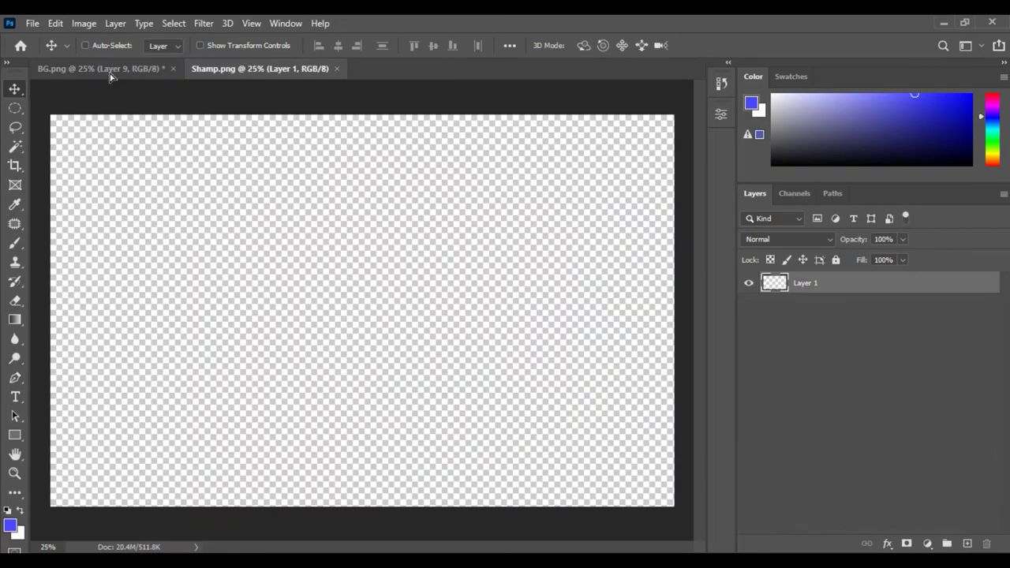
pyautogui.click(111, 70)
pyautogui.scroll(3, 363, 205)
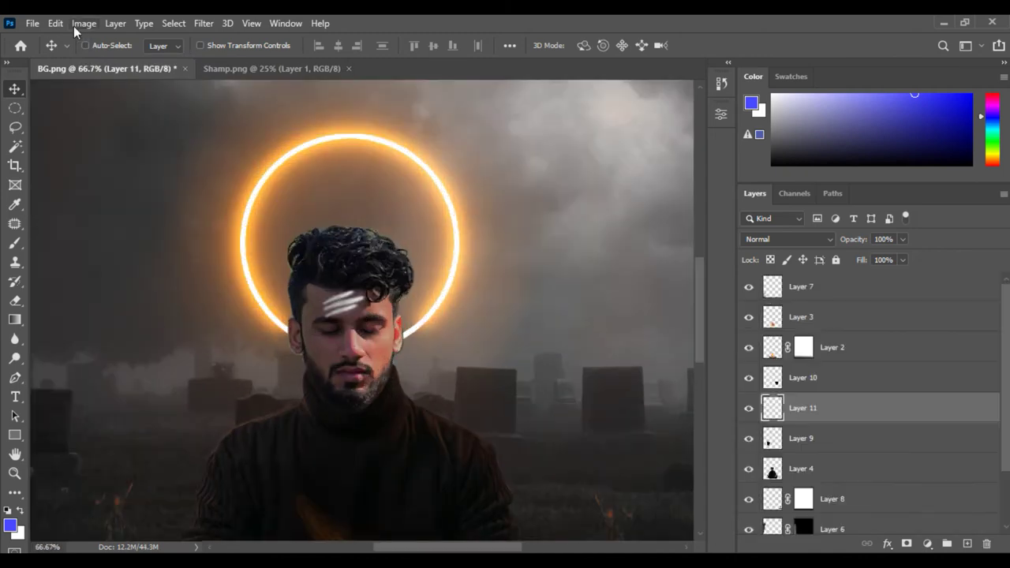
pyautogui.click(55, 23)
pyautogui.click(153, 340)
pyautogui.rightClick(336, 304)
pyautogui.click(384, 287)
pyautogui.moveTo(380, 269); pyautogui.dragTo(385, 277)
pyautogui.press('Return')
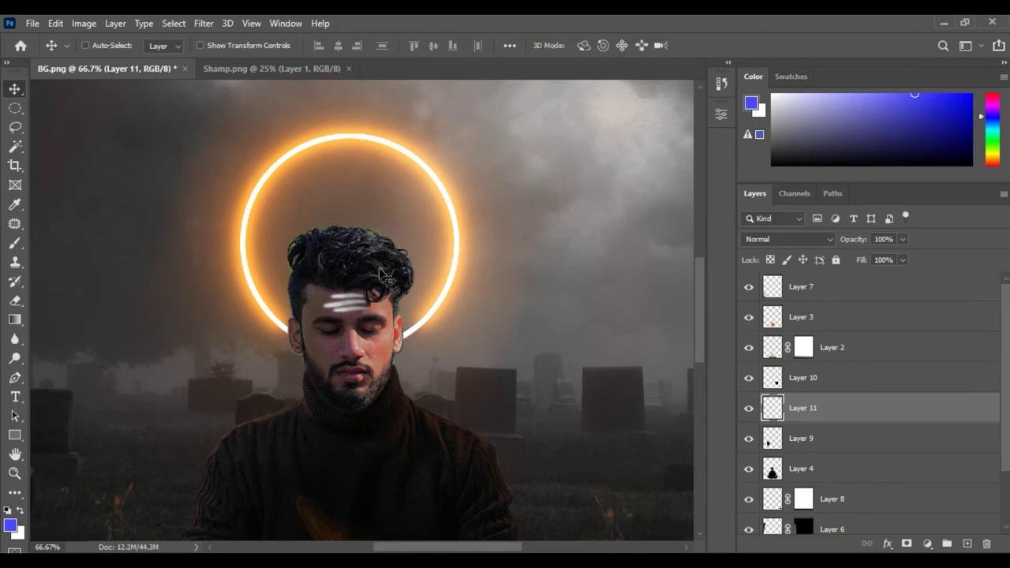
# Reduce the streak layer's fill and set its blend mode to Hard Light.
pyautogui.doubleClick(882, 260)
pyautogui.write('70')
pyautogui.press('Return')
pyautogui.click(789, 239)
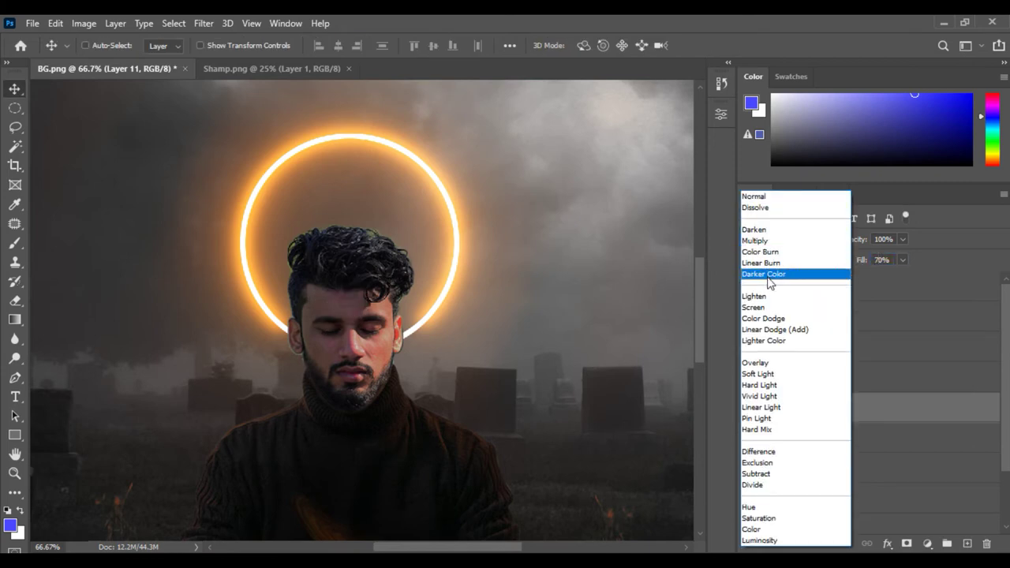
pyautogui.click(761, 386)
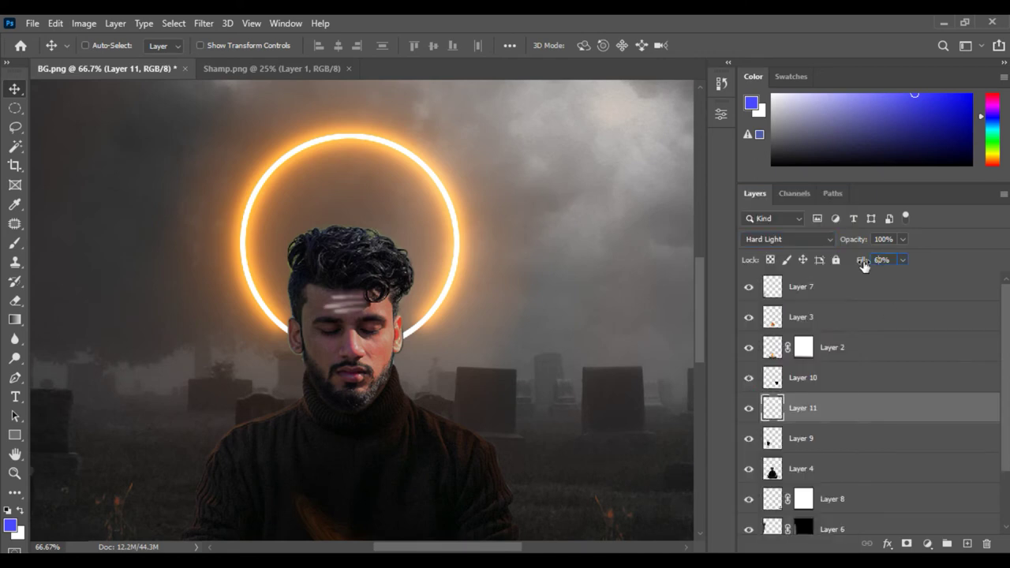
pyautogui.hotkey('ctrl', '0')
# Bring the blue hand image into Photoshop and copy it into the composite.
pyautogui.hotkey('alt', 'Tab')
pyautogui.moveTo(329, 127); pyautogui.dragTo(357, 284)
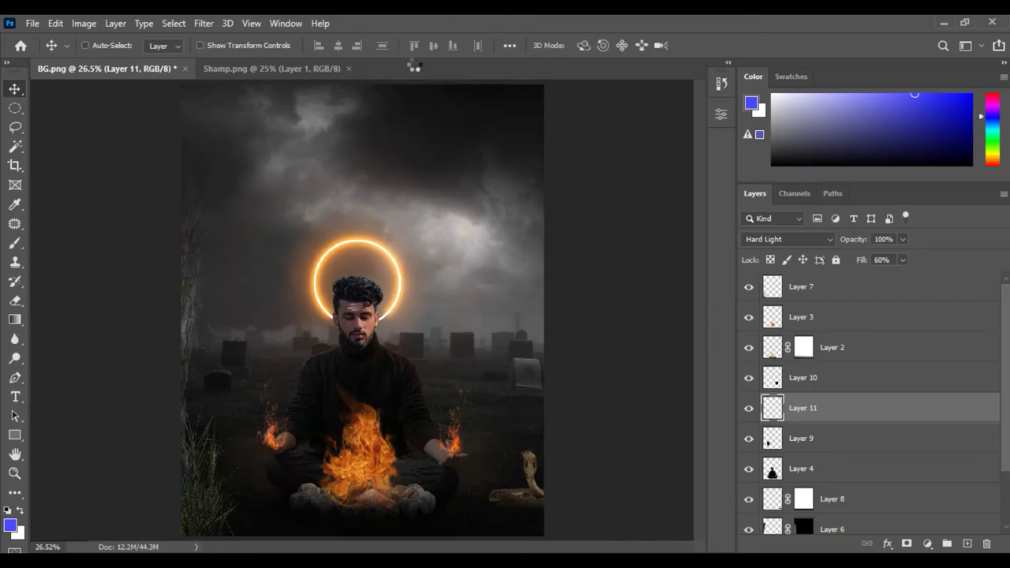
pyautogui.moveTo(395, 260)
pyautogui.mouseDown()
pyautogui.moveTo(352, 213)
pyautogui.moveTo(365, 175)
pyautogui.moveTo(379, 182)
pyautogui.mouseUp()
# Free-transform the blue hand to a small size and place it on the man's head.
pyautogui.click(55, 23)
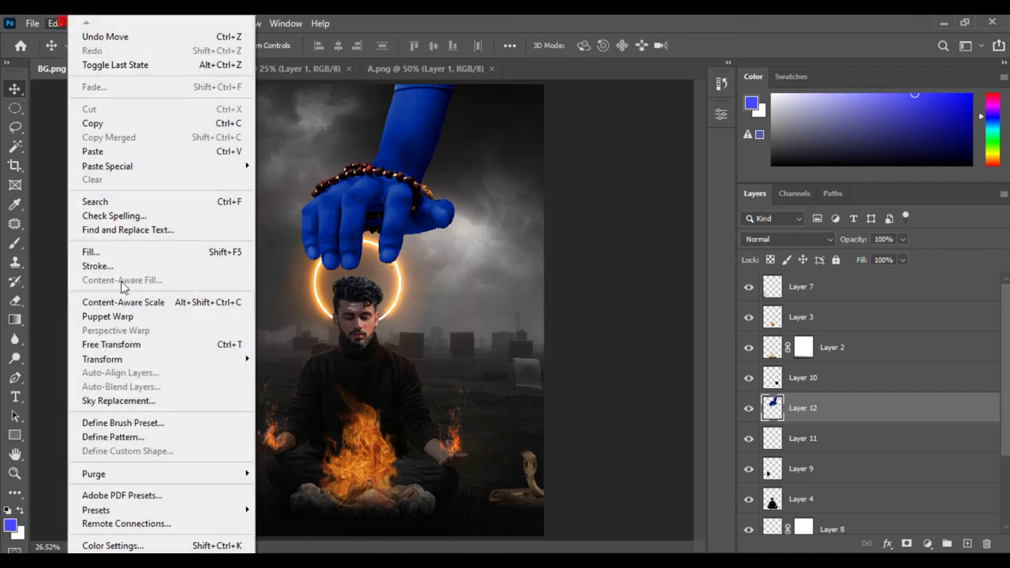
pyautogui.click(126, 342)
pyautogui.click(307, 45)
pyautogui.moveTo(434, 112); pyautogui.dragTo(462, 86)
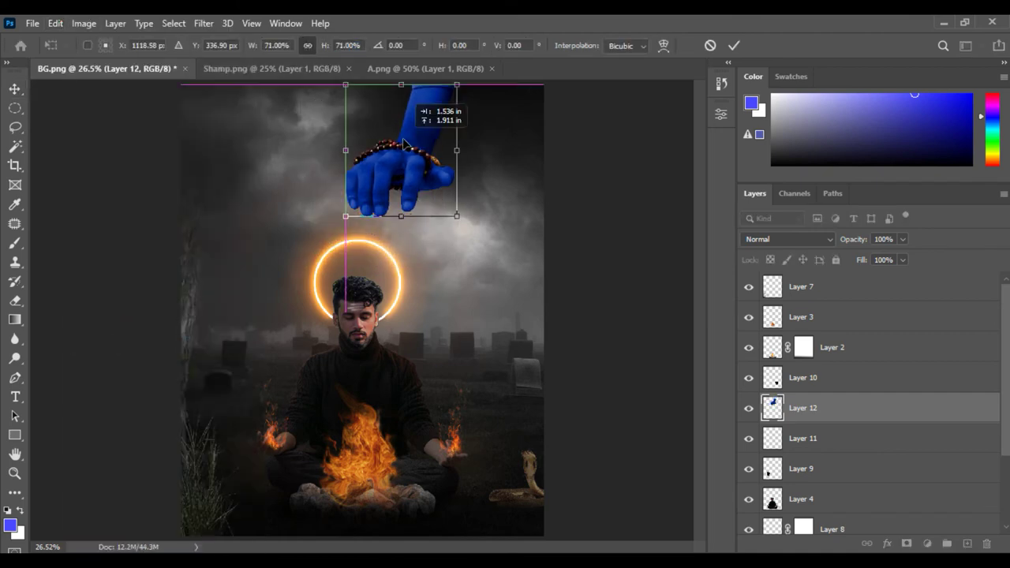
pyautogui.hotkey('ctrl', '+')
pyautogui.hotkey('ctrl', '+')
pyautogui.moveTo(379, 126); pyautogui.dragTo(351, 241)
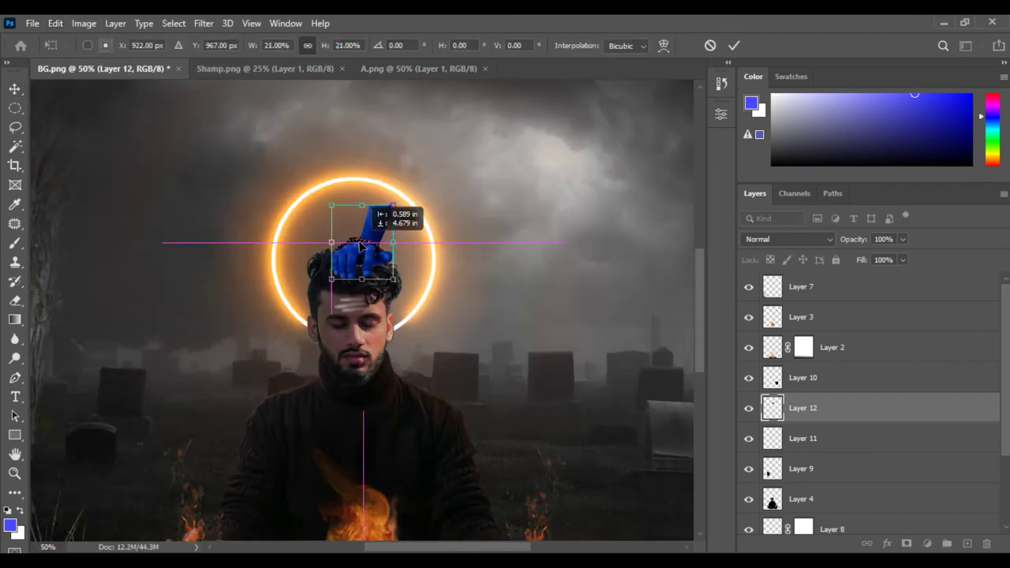
pyautogui.click(15, 90)
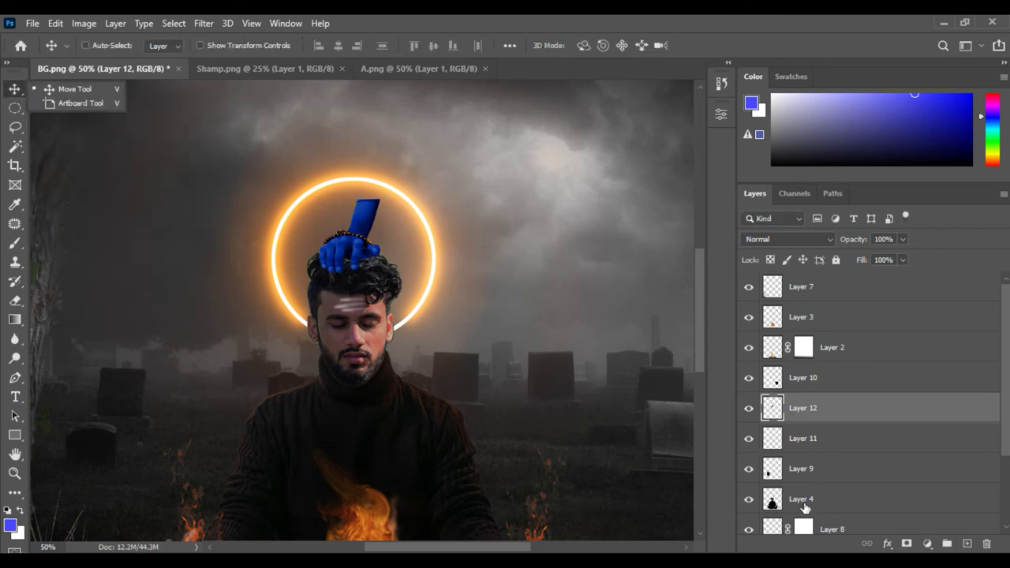
# Add a white mask to Layer 12 and gradient-fade the upper part of the hand.
pyautogui.click(907, 543)
pyautogui.click(14, 319)
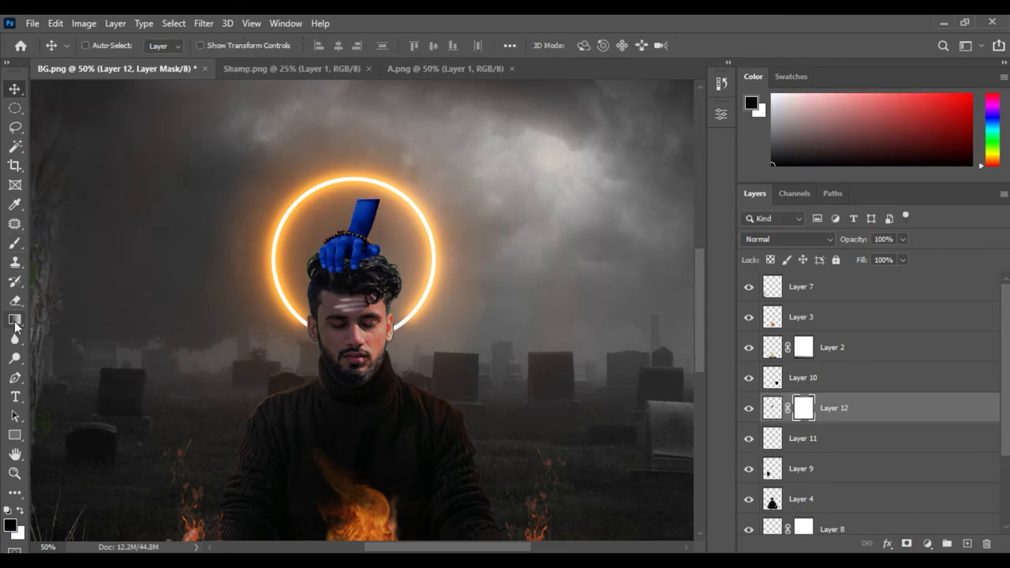
pyautogui.moveTo(379, 158)
pyautogui.mouseDown()
pyautogui.moveTo(367, 217)
pyautogui.moveTo(369, 207)
pyautogui.mouseUp()
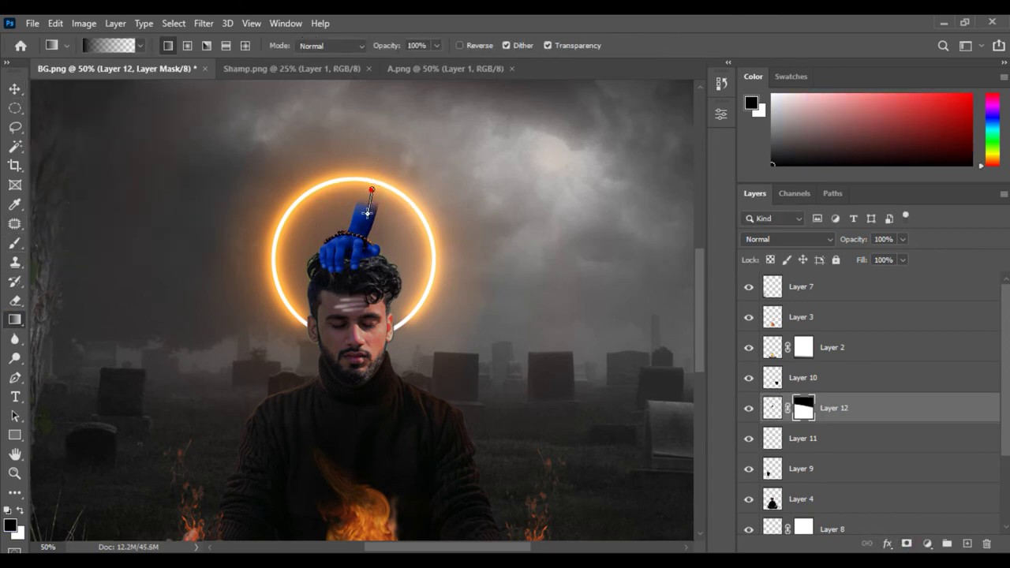
pyautogui.hotkey('ctrl', '1')
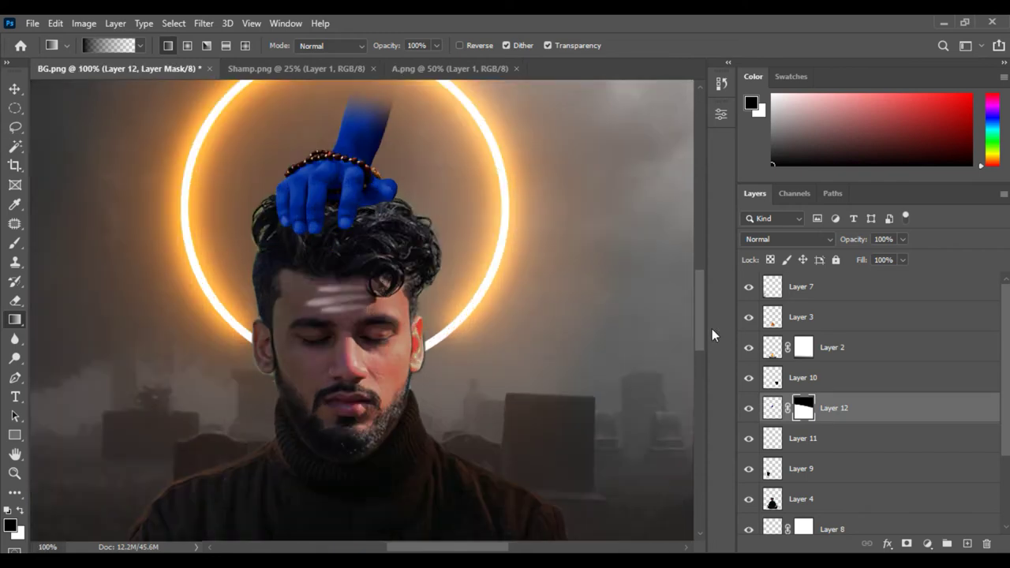
pyautogui.scroll(5, 701, 293)
# Set up a smaller brush with 0% hardness for painting on the hand's mask.
pyautogui.press('b')
pyautogui.rightClick(392, 402)
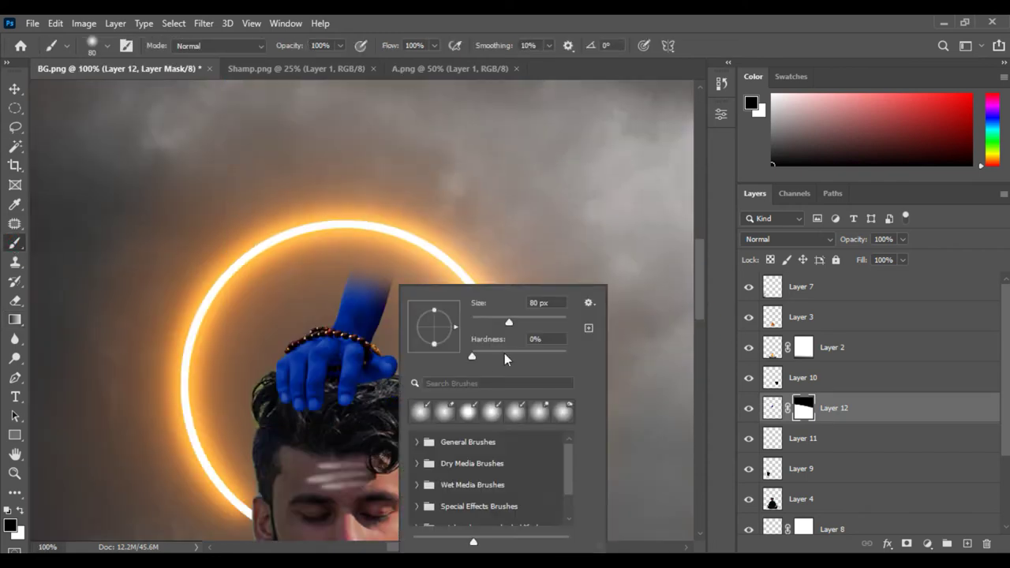
pyautogui.press('Tab')
pyautogui.press('Return')
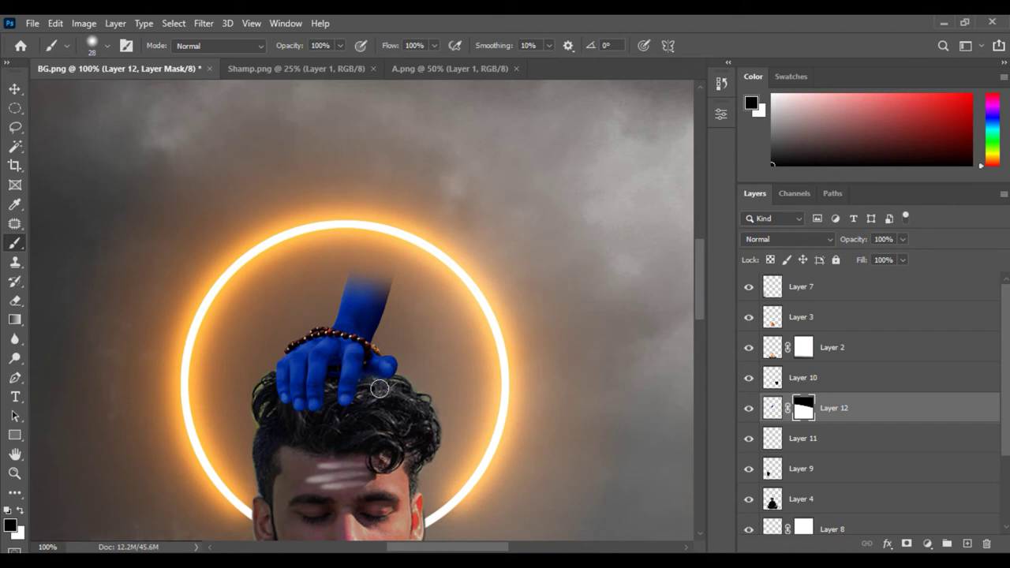
pyautogui.press('[')
pyautogui.press('[')
pyautogui.press('[')
# Nudge the blue hand slightly right and down, then view the whole composition.
pyautogui.press('v')
pyautogui.moveTo(332, 365); pyautogui.dragTo(337, 369)
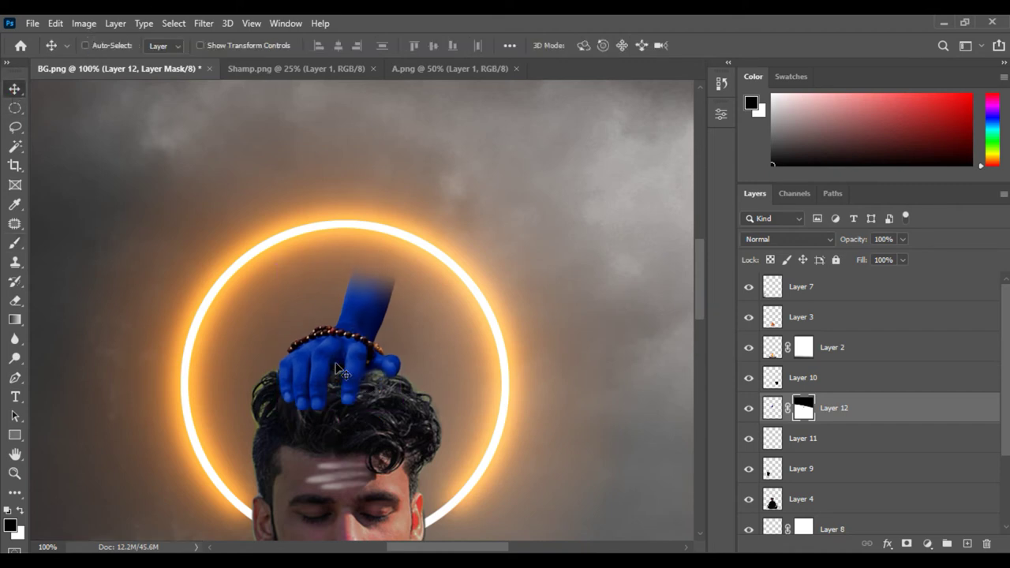
pyautogui.hotkey('ctrl', '0')
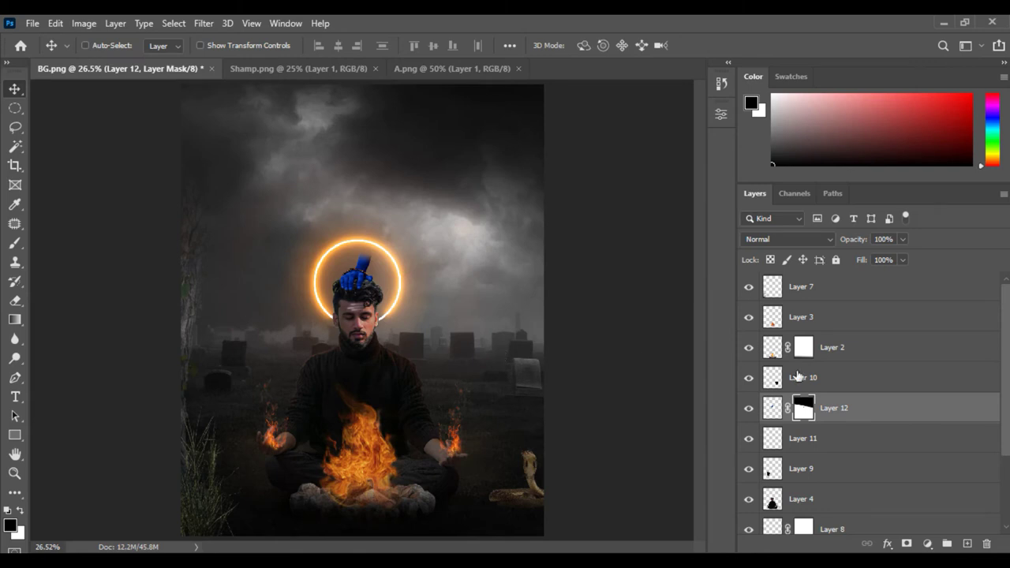
pyautogui.scroll(-3, 867, 379)
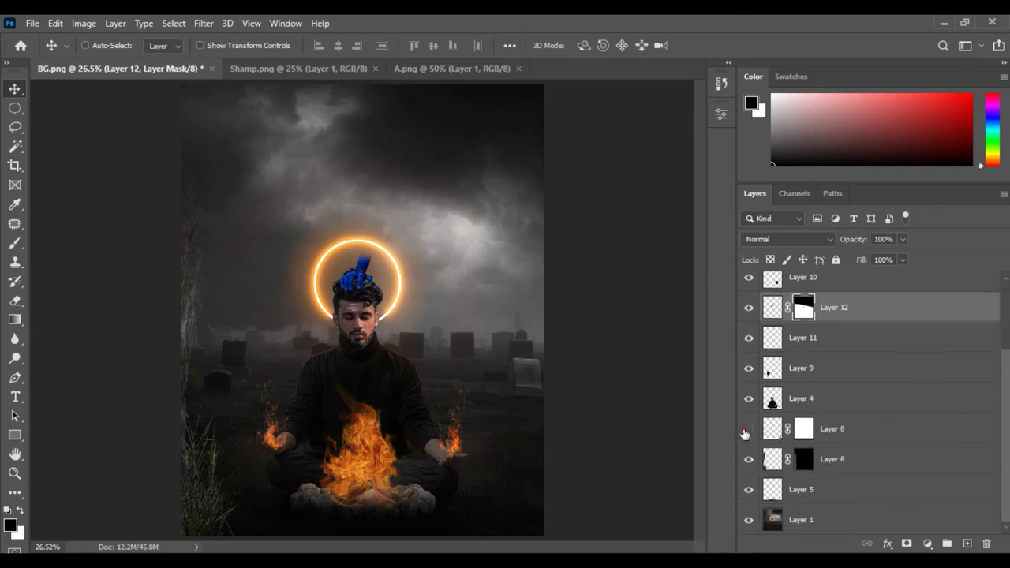
# Add a Levels adjustment clipped to Layer 8 (cobra) at 7 / 1.00 / 202.
pyautogui.click(769, 426)
pyautogui.click(927, 544)
pyautogui.click(913, 333)
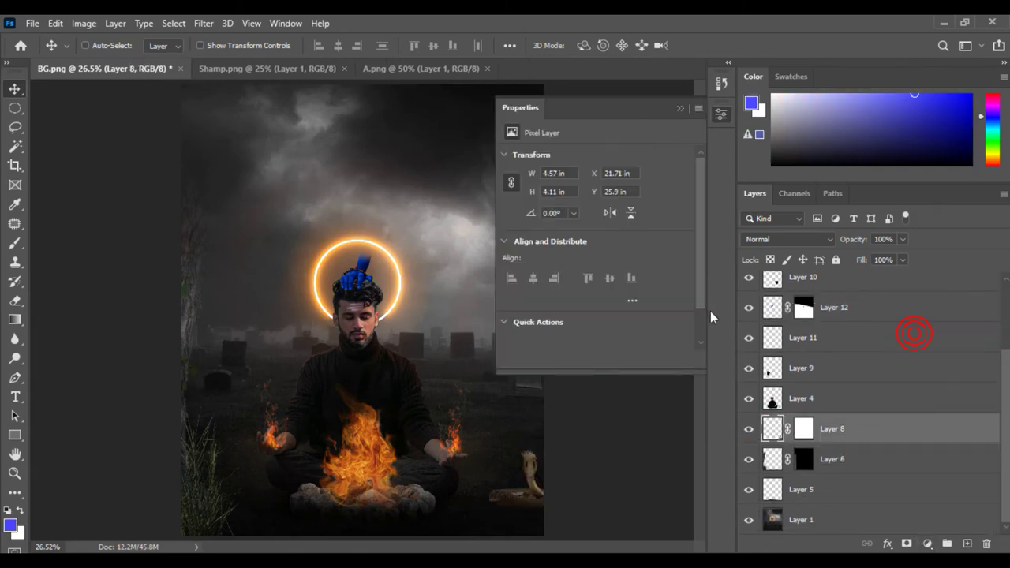
pyautogui.click(594, 358)
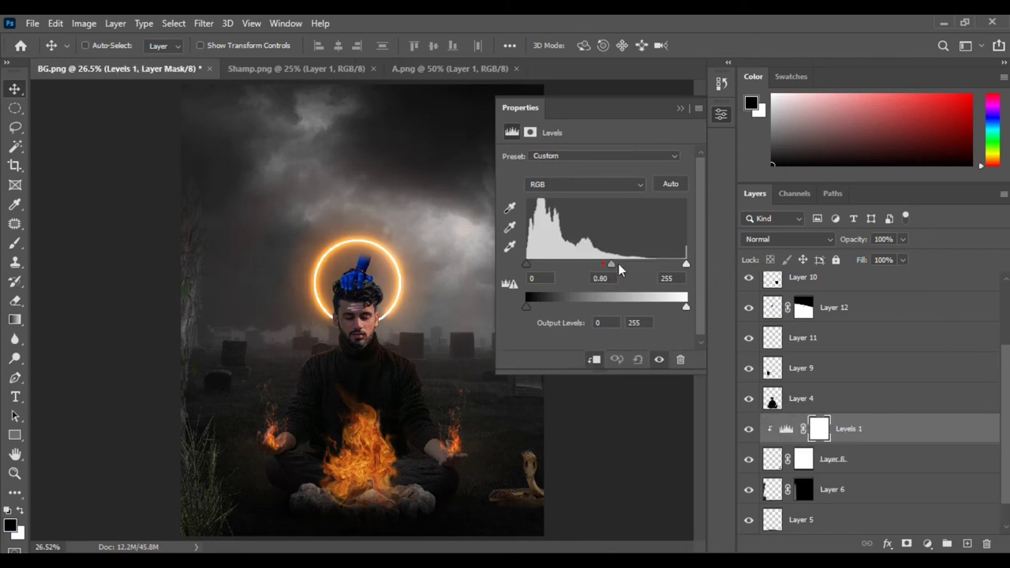
pyautogui.moveTo(617, 263); pyautogui.dragTo(594, 263)
pyautogui.moveTo(526, 264); pyautogui.dragTo(537, 263)
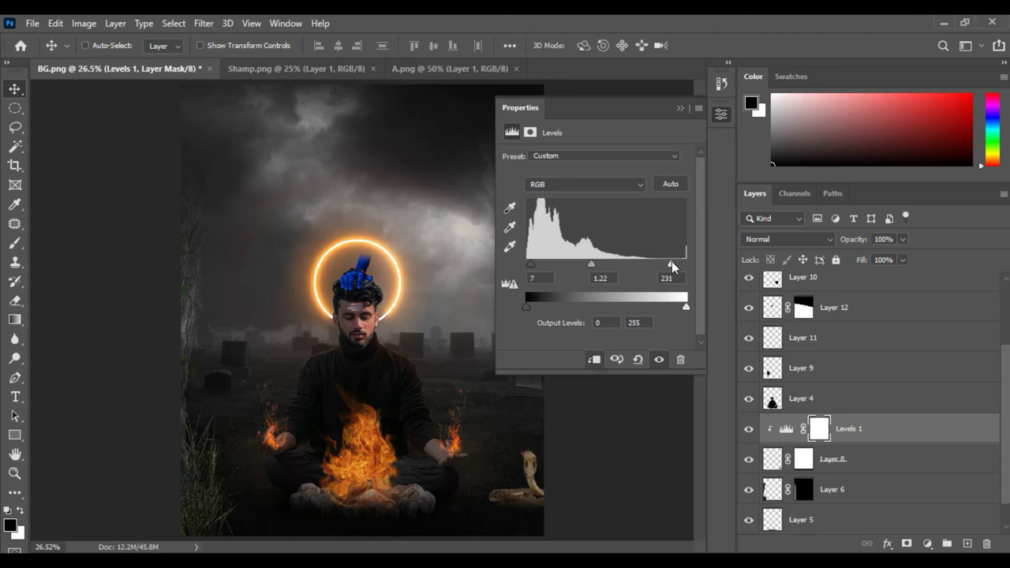
pyautogui.moveTo(608, 269); pyautogui.dragTo(593, 265)
pyautogui.click(698, 108)
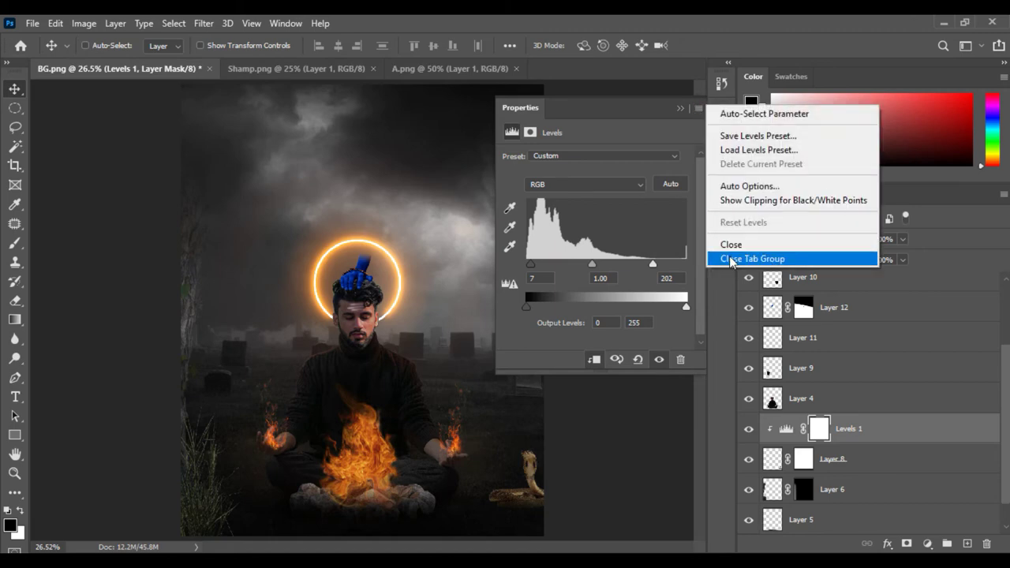
pyautogui.click(766, 258)
pyautogui.scroll(3, 1006, 362)
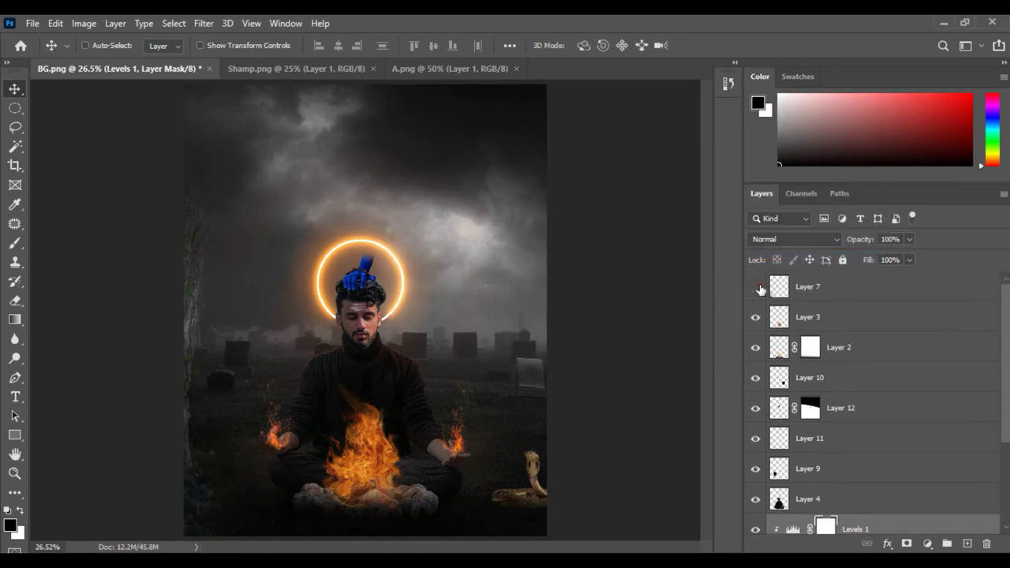
# Add a Levels adjustment clipped to Layer 7 (grass) at 0 / 0.95 / 230.
pyautogui.click(821, 288)
pyautogui.click(927, 544)
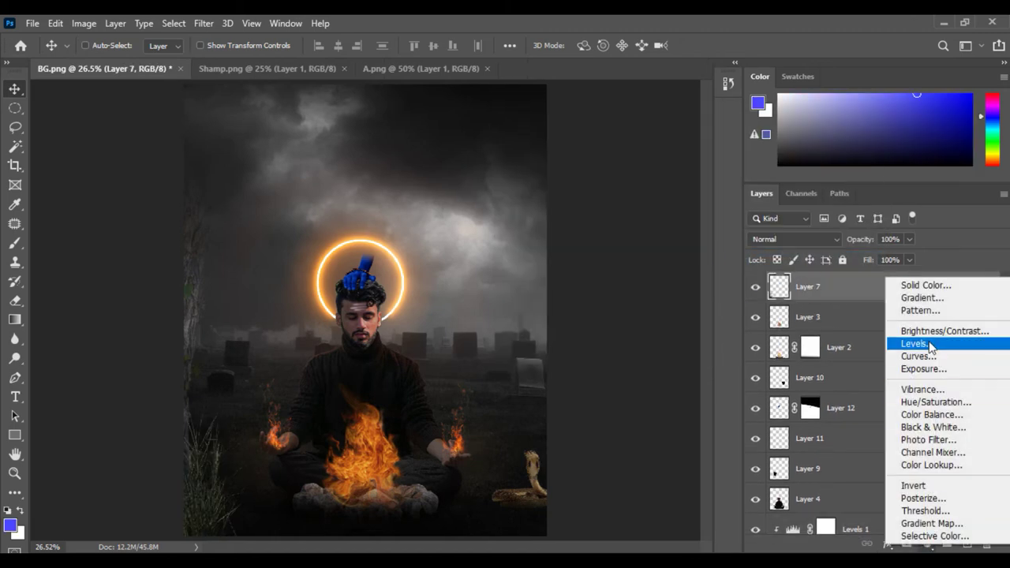
pyautogui.click(914, 344)
pyautogui.moveTo(611, 263)
pyautogui.mouseDown()
pyautogui.moveTo(594, 263)
pyautogui.moveTo(615, 264)
pyautogui.mouseUp()
pyautogui.click(601, 360)
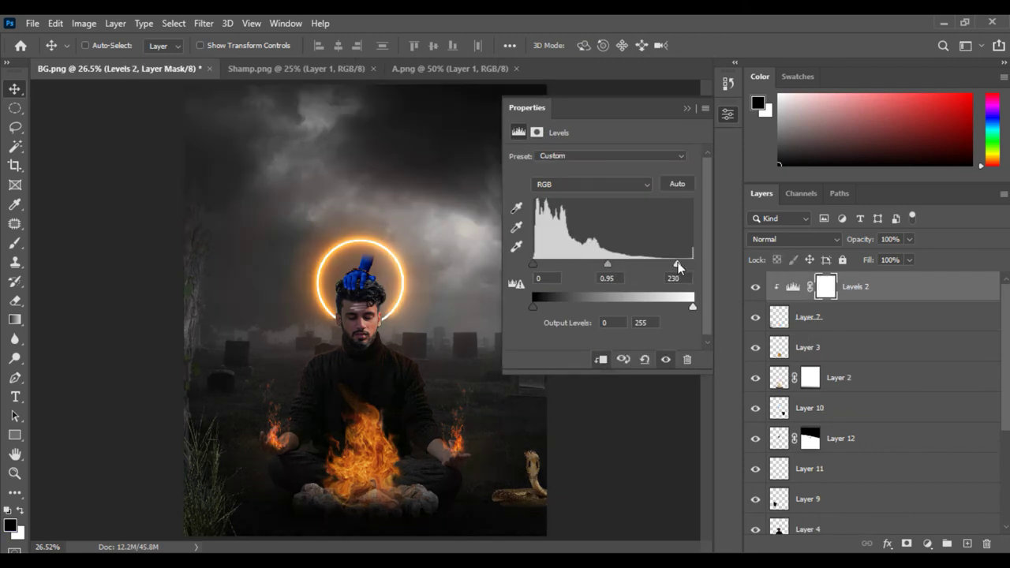
pyautogui.click(706, 109)
pyautogui.click(742, 253)
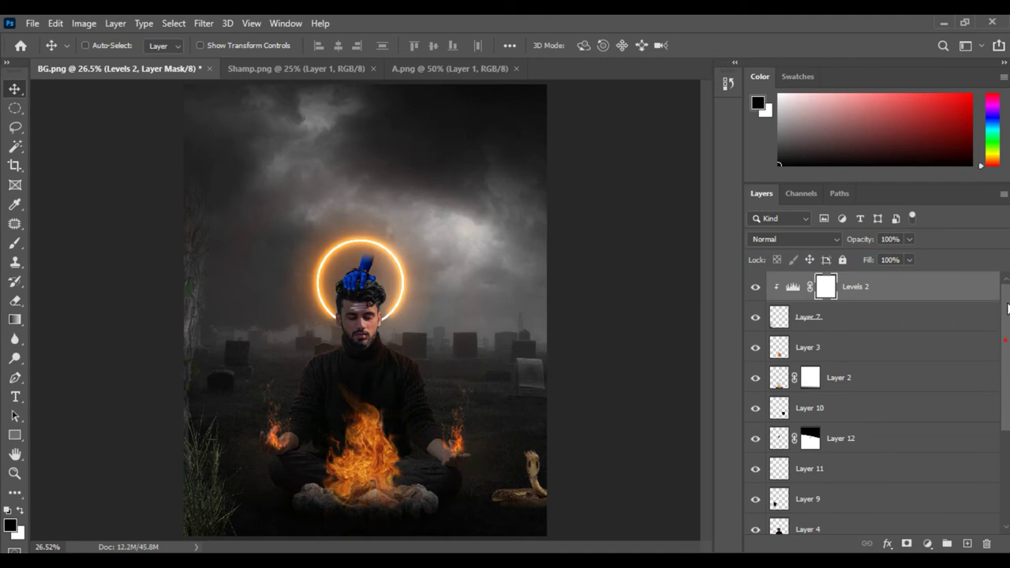
pyautogui.scroll(-4, 868, 394)
pyautogui.scroll(1, 868, 394)
# Add a Hue/Saturation layer clipped to Layer 12 with Saturation -29.
pyautogui.click(780, 323)
pyautogui.click(927, 543)
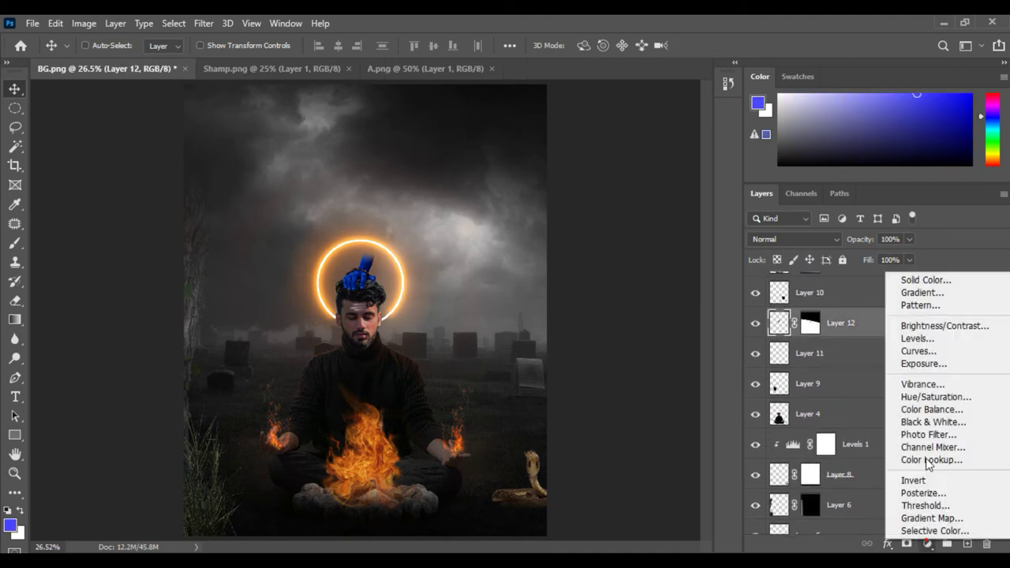
pyautogui.click(935, 397)
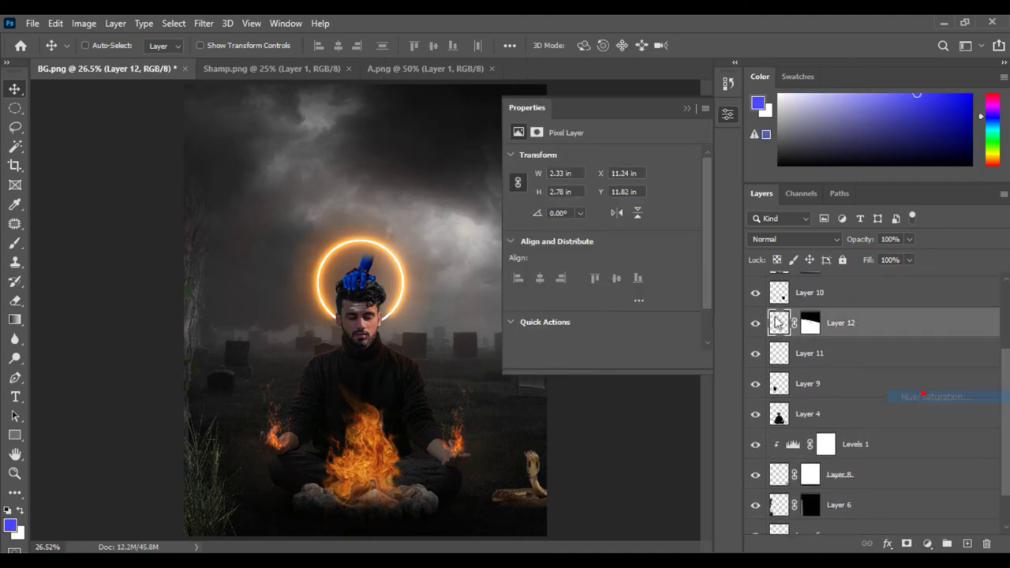
pyautogui.moveTo(601, 242); pyautogui.dragTo(575, 242)
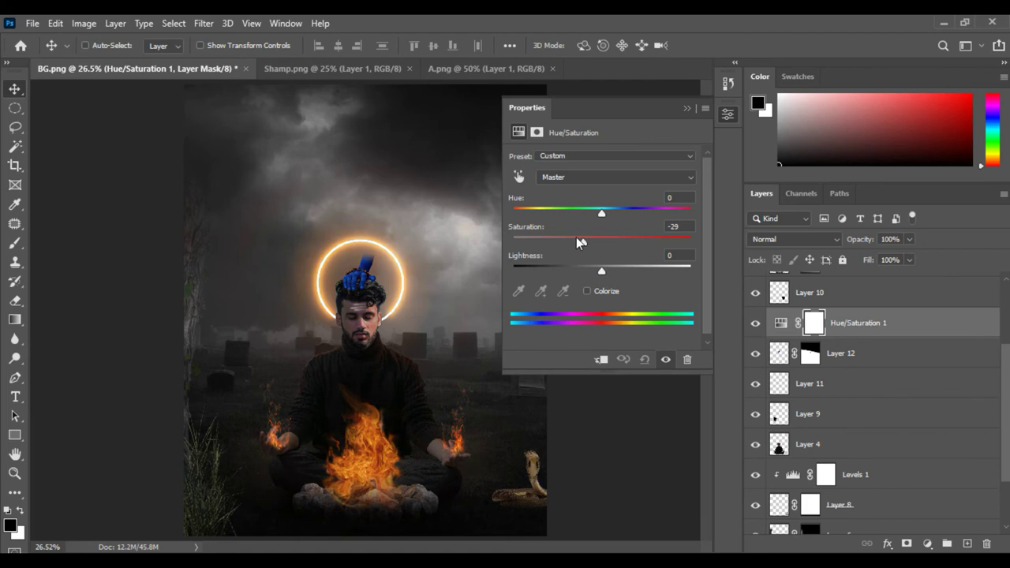
pyautogui.click(601, 360)
pyautogui.click(705, 110)
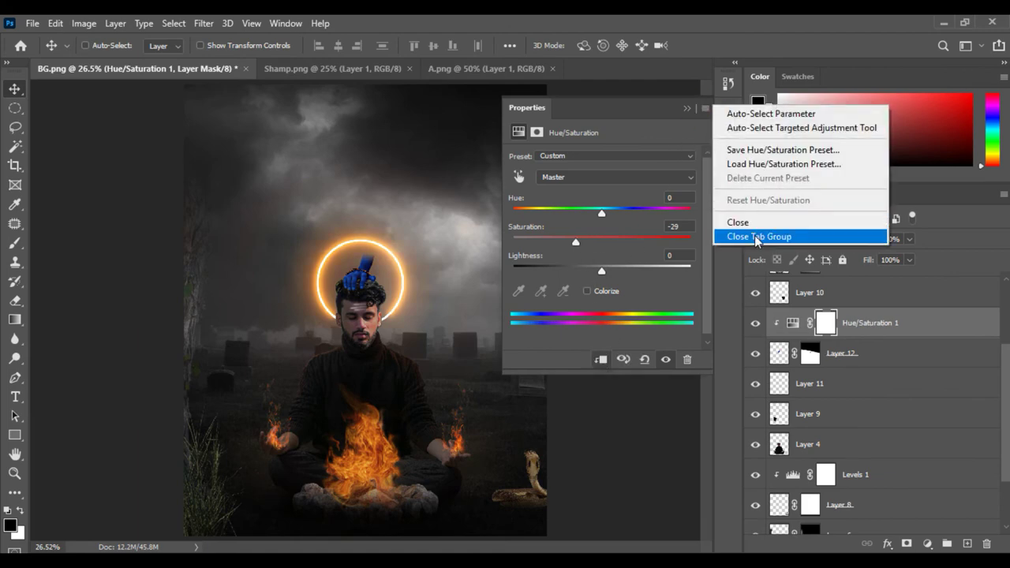
pyautogui.click(759, 236)
# Add Levels 3 clipped to the hand layer at 8 / 1.13 / 238.
pyautogui.click(927, 544)
pyautogui.click(915, 344)
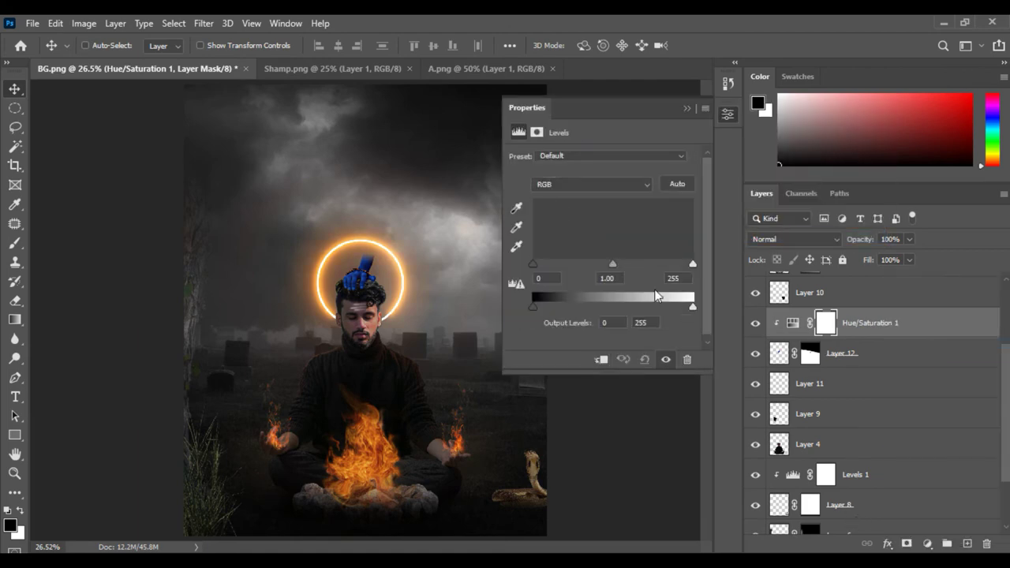
pyautogui.click(599, 360)
pyautogui.moveTo(692, 263); pyautogui.dragTo(683, 265)
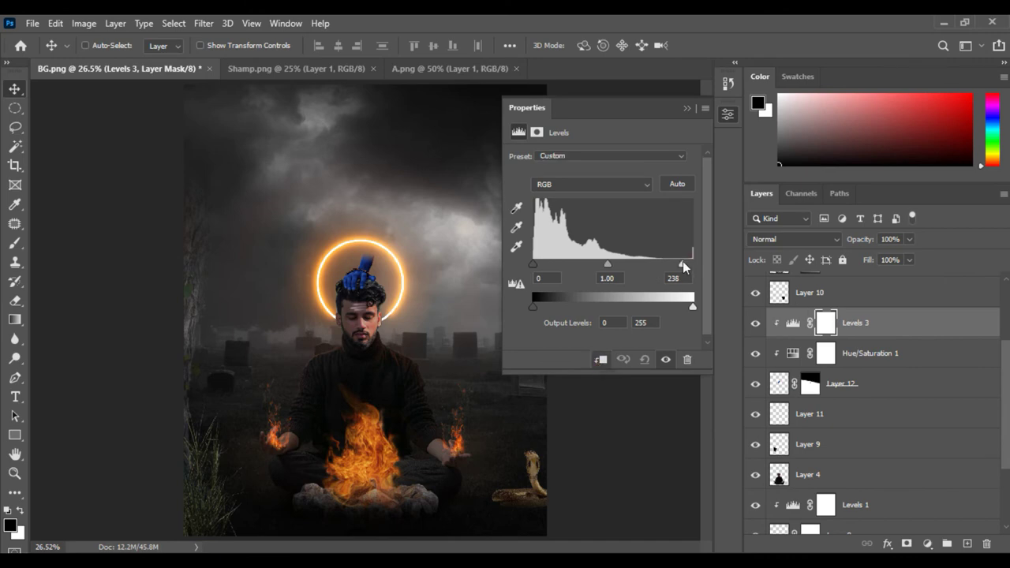
pyautogui.moveTo(533, 264); pyautogui.dragTo(542, 270)
pyautogui.click(705, 110)
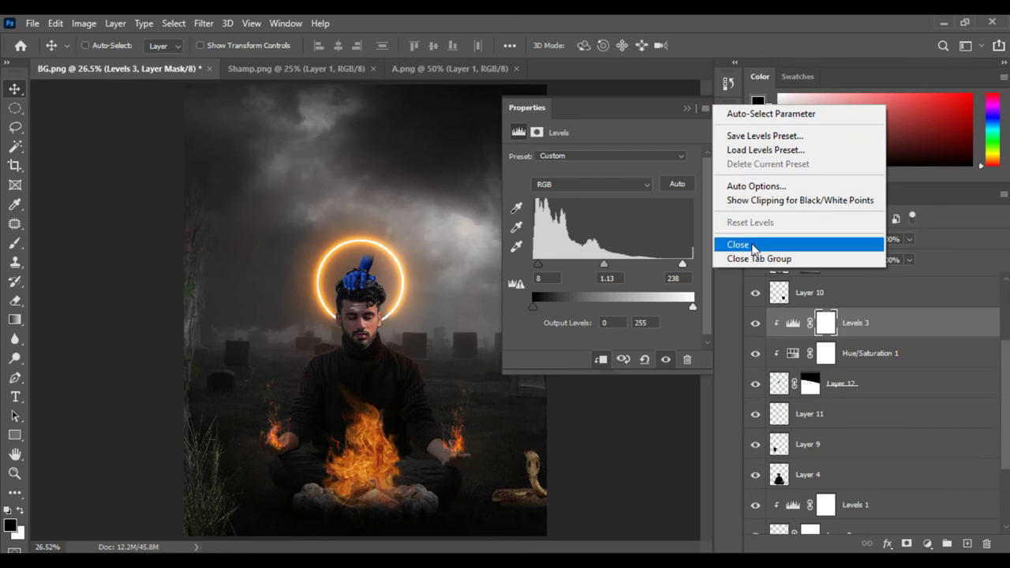
pyautogui.click(755, 244)
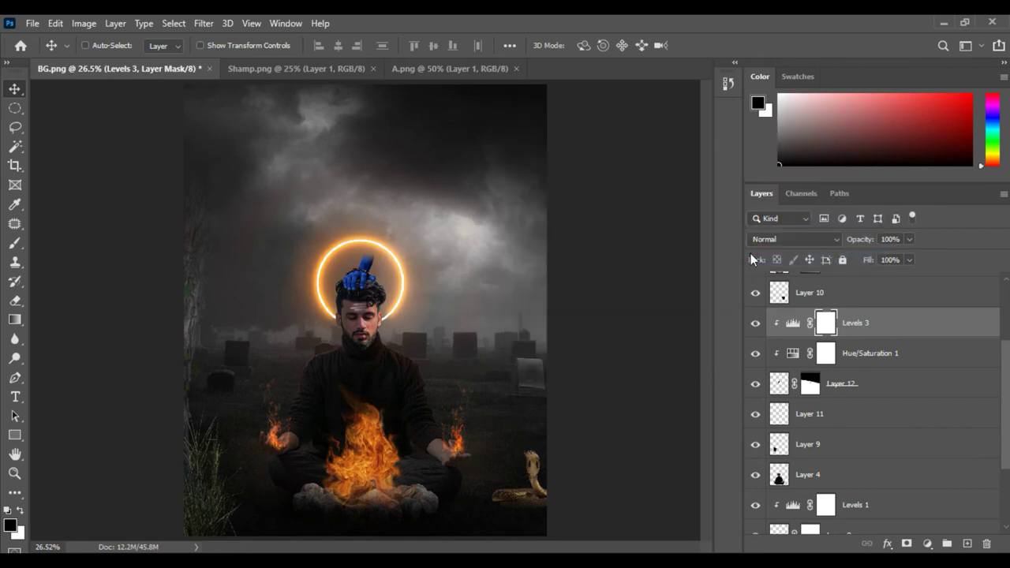
pyautogui.hotkey('ctrl', '-')
pyautogui.scroll(-2, 797, 394)
pyautogui.scroll(-2, 812, 505)
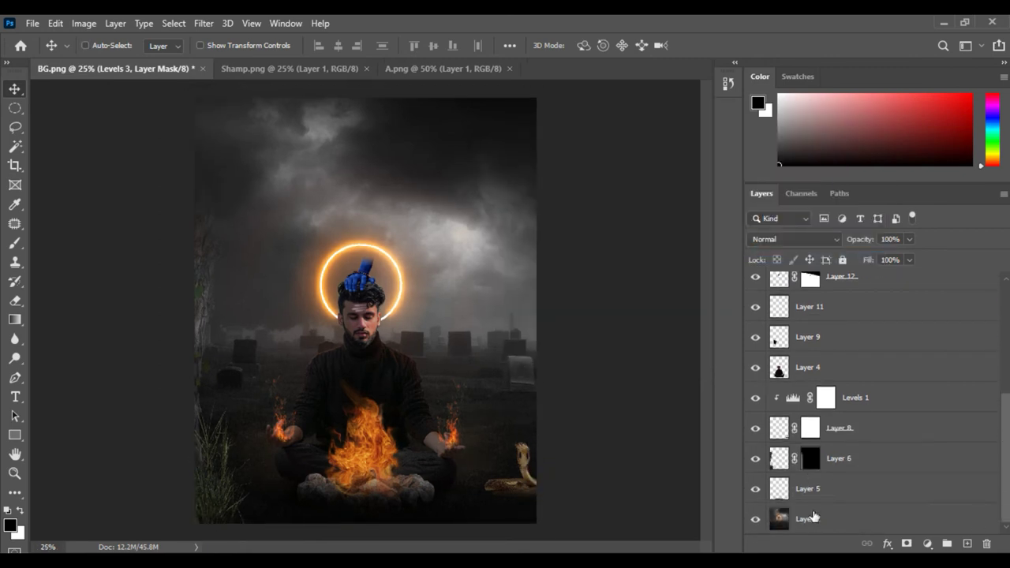
# Add Layer 13 in Overlay blend mode and pick white as the brush colour.
pyautogui.click(813, 517)
pyautogui.click(794, 237)
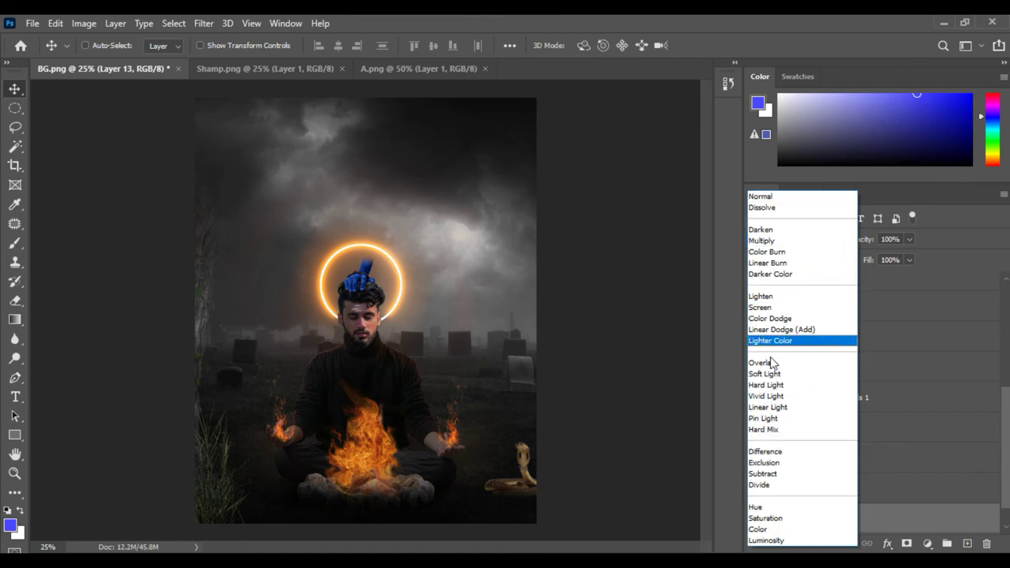
pyautogui.click(771, 362)
pyautogui.click(15, 243)
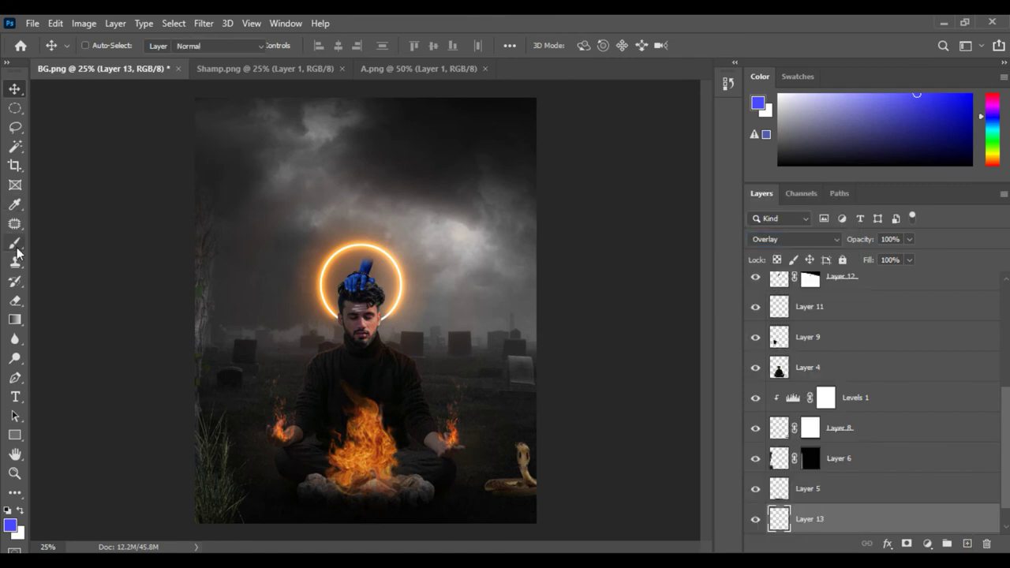
pyautogui.click(21, 512)
# Paint white at 30% brush opacity over the clouds above the halo.
pyautogui.press(']')
pyautogui.press(']')
pyautogui.press(']')
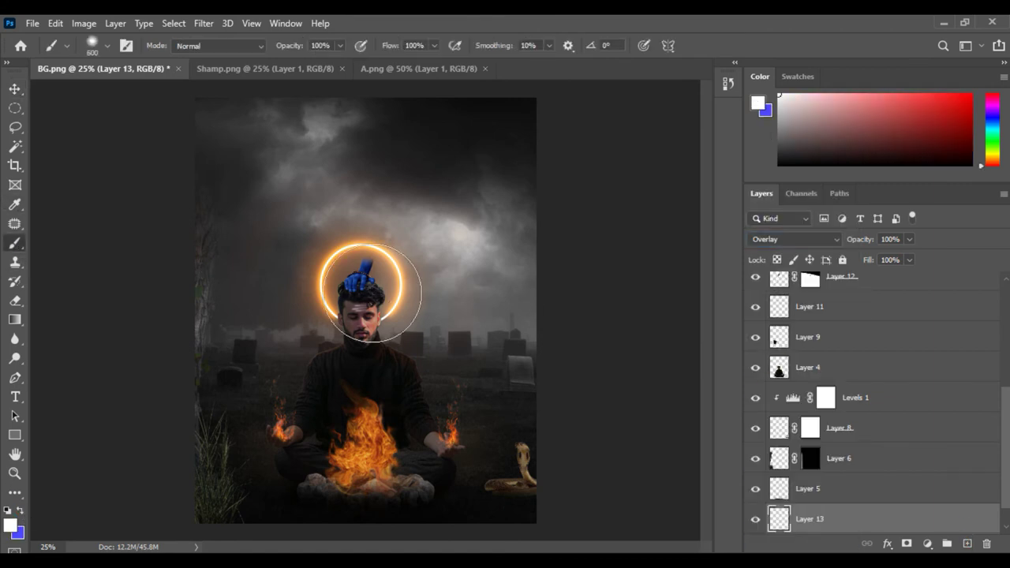
pyautogui.write('30')
pyautogui.press('Return')
pyautogui.press('[')
pyautogui.press('[')
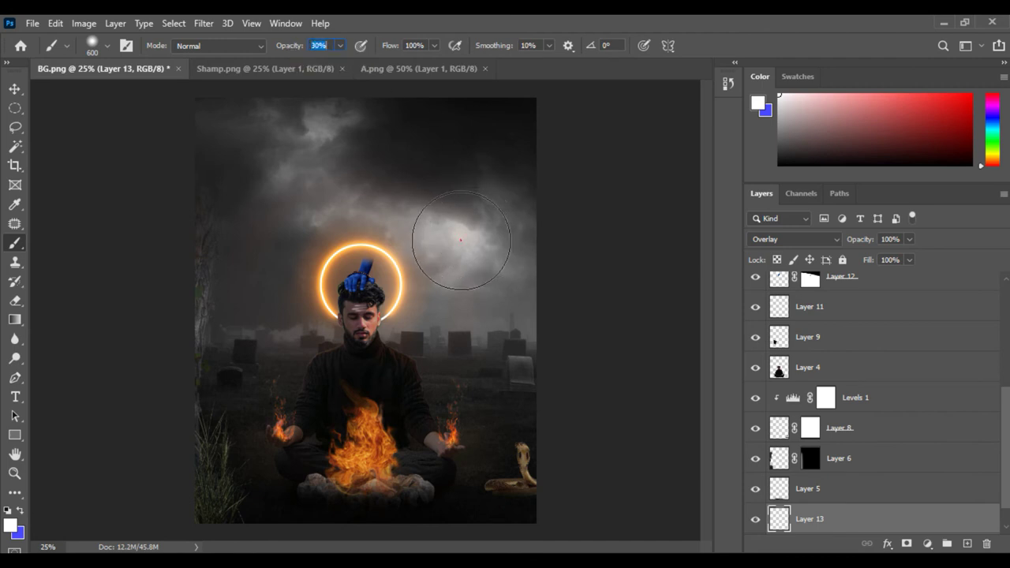
pyautogui.press('[')
pyautogui.press('[')
pyautogui.press('[')
pyautogui.press('[')
pyautogui.press(']')
pyautogui.press(']')
pyautogui.moveTo(321, 121)
pyautogui.mouseDown()
pyautogui.moveTo(282, 181)
pyautogui.moveTo(248, 131)
pyautogui.mouseUp()
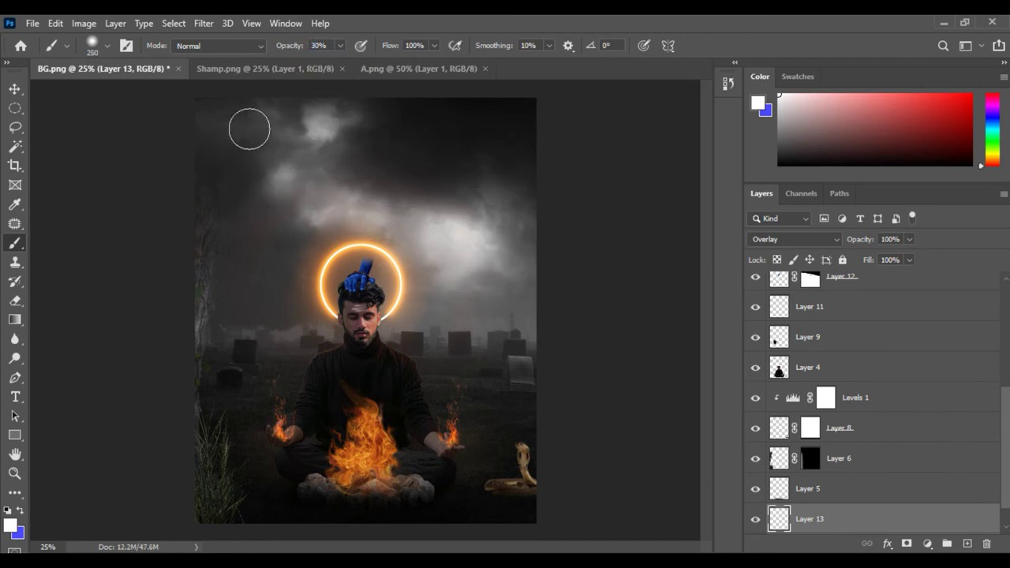
# Add a new Layer 14 above Layer 4 set to Soft Light blending.
pyautogui.click(815, 369)
pyautogui.click(966, 544)
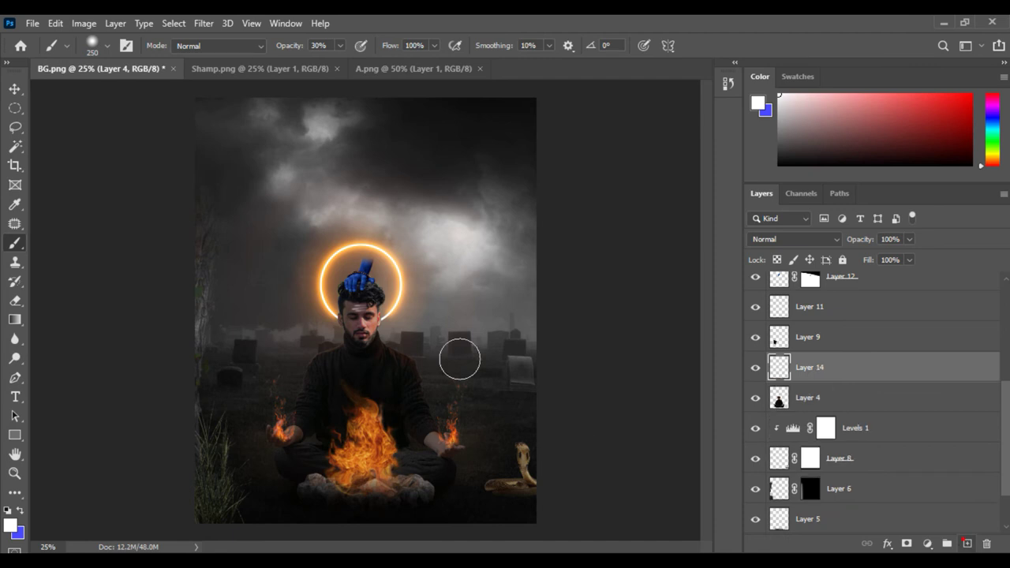
pyautogui.click(780, 239)
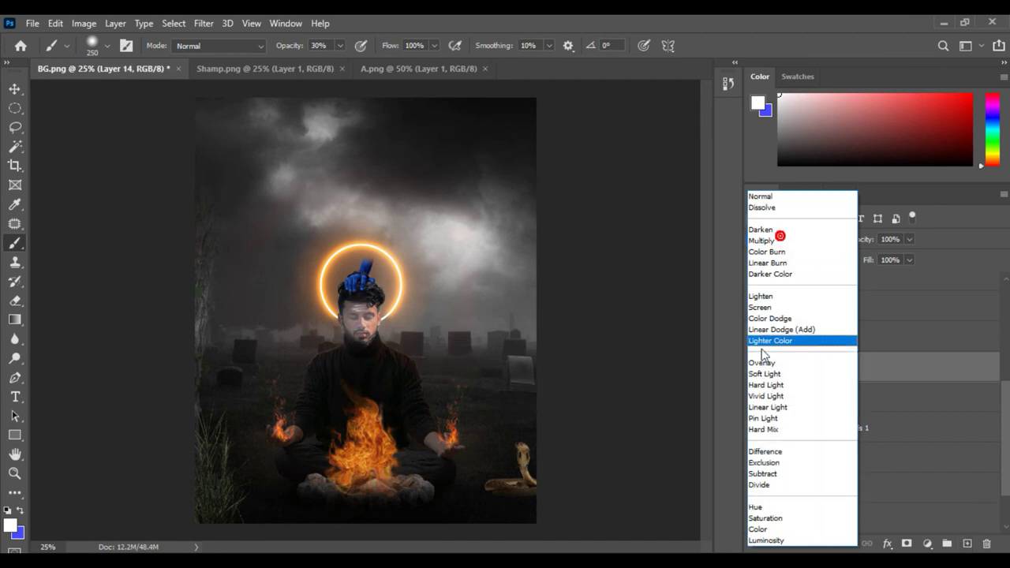
pyautogui.click(778, 371)
# Close the Shamp.png and A.png tabs and Merge Visible into Layer 14.
pyautogui.click(14, 88)
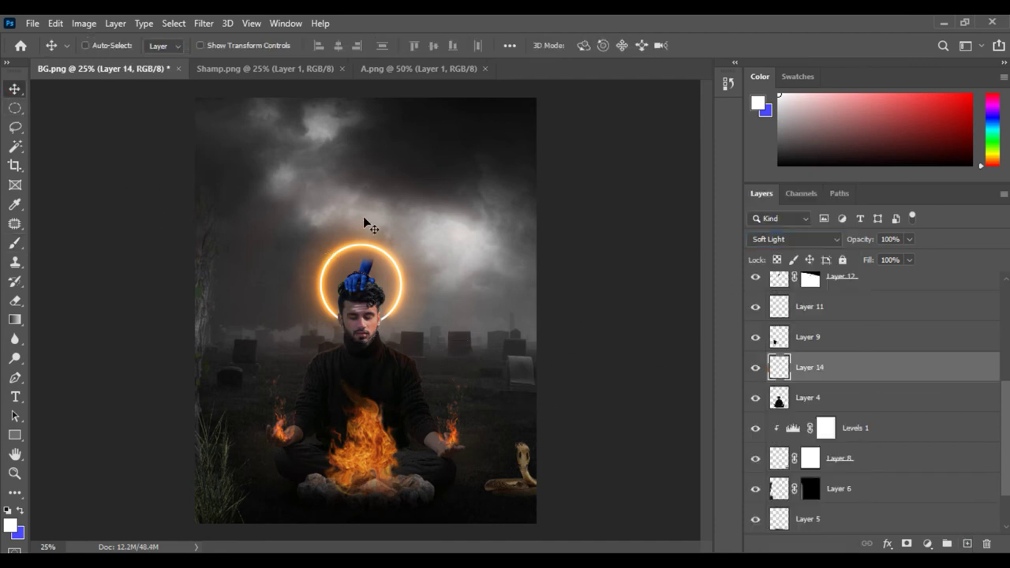
pyautogui.click(484, 69)
pyautogui.click(342, 69)
pyautogui.rightClick(821, 367)
pyautogui.click(661, 462)
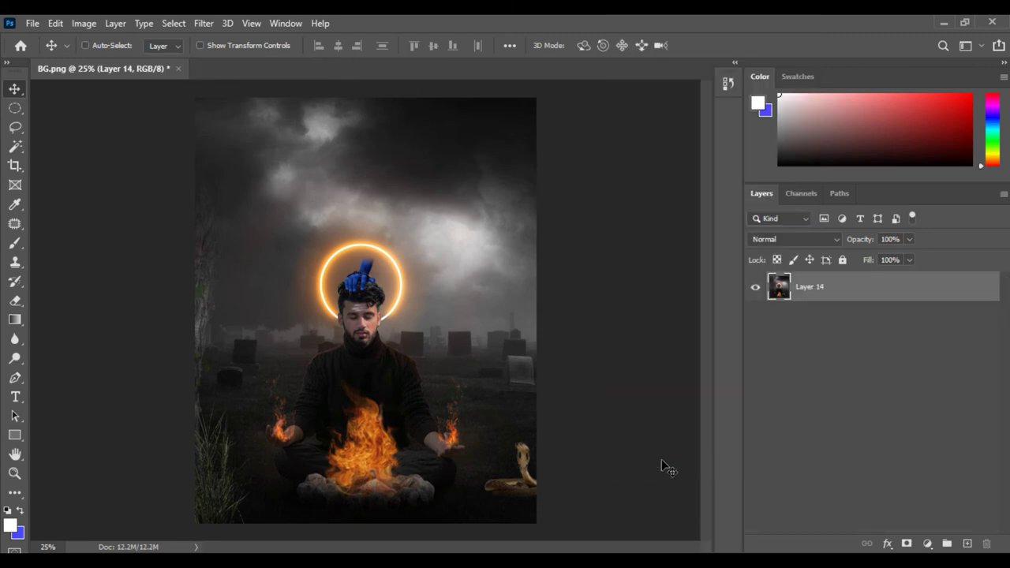
# Duplicate the merged layer and raise Vibrance to +39 in the Camera Raw Filter.
pyautogui.moveTo(818, 298); pyautogui.dragTo(966, 544)
pyautogui.click(203, 24)
pyautogui.click(237, 130)
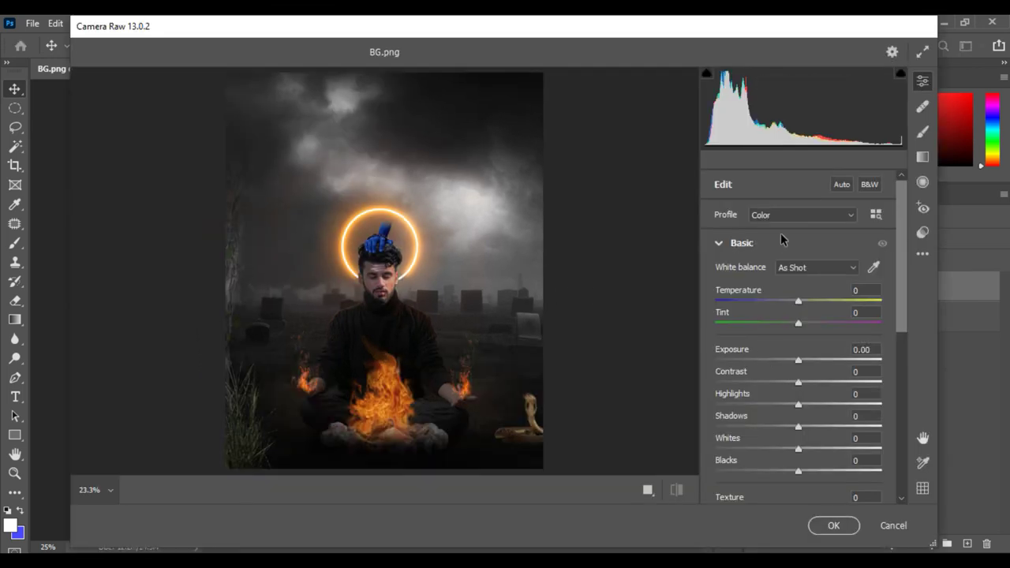
pyautogui.scroll(-5, 900, 284)
pyautogui.moveTo(799, 381); pyautogui.dragTo(832, 381)
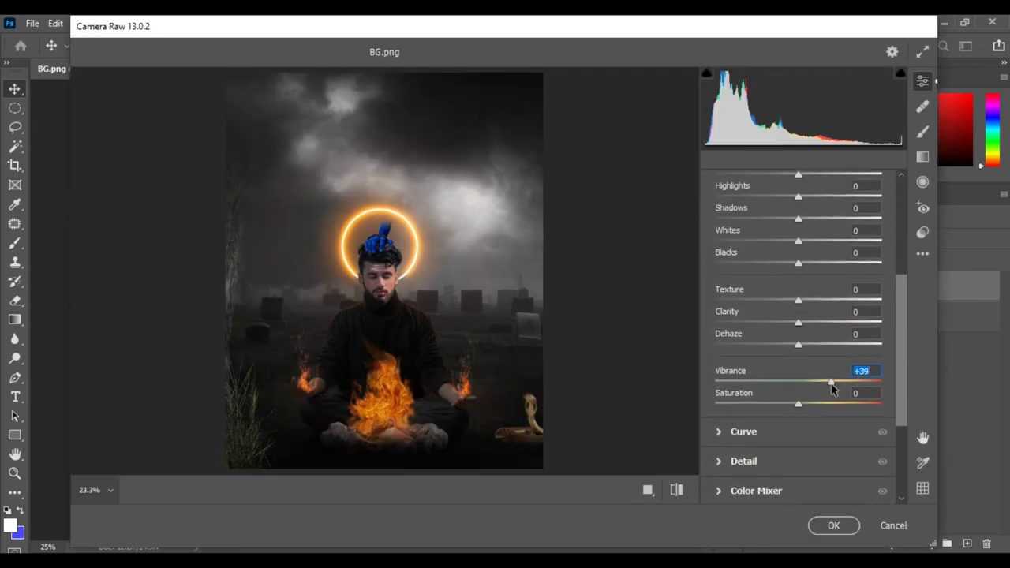
pyautogui.moveTo(799, 404)
pyautogui.mouseDown()
pyautogui.moveTo(826, 404)
pyautogui.moveTo(801, 405)
pyautogui.mouseUp()
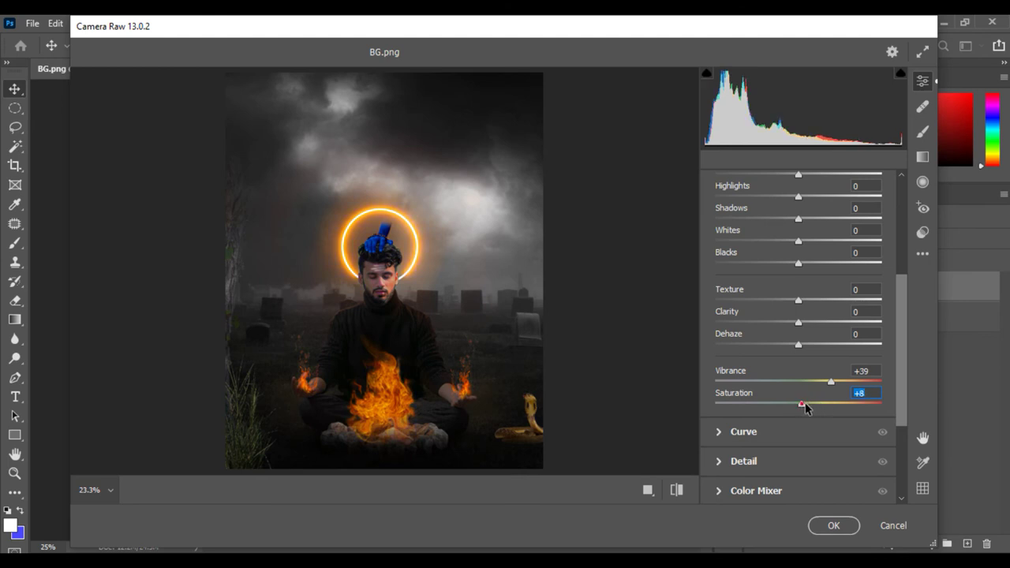
# Set Exposure +0.13, Shadows -20, Clarity +30 and Texture +10.
pyautogui.scroll(3, 901, 293)
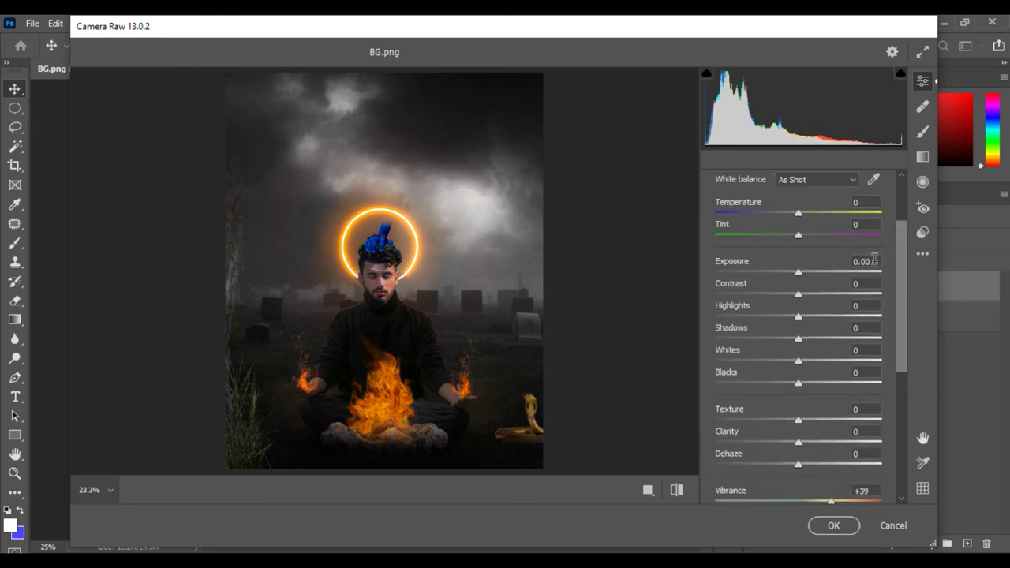
pyautogui.write('0.13')
pyautogui.press('Tab')
pyautogui.write('2')
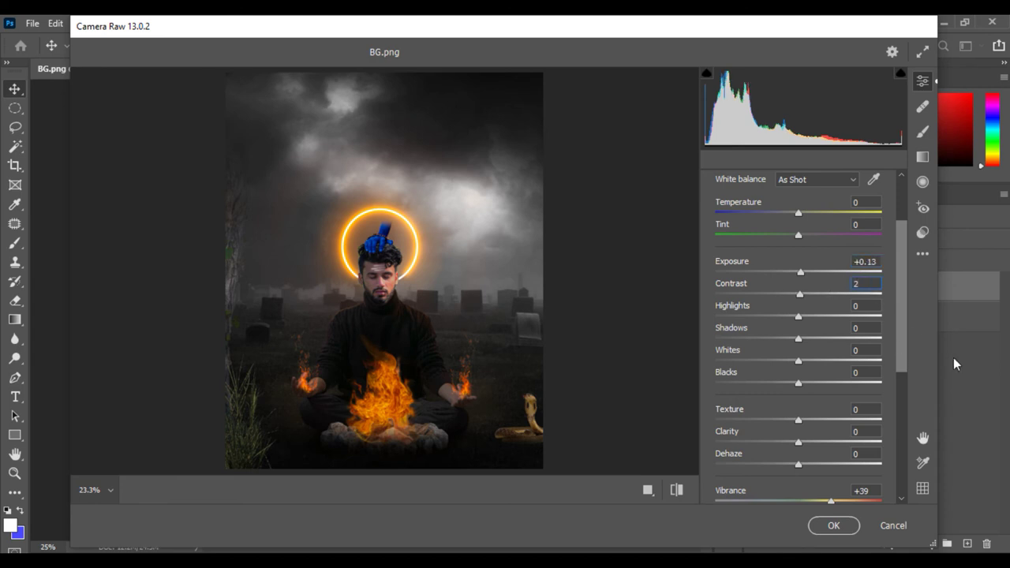
pyautogui.write('4')
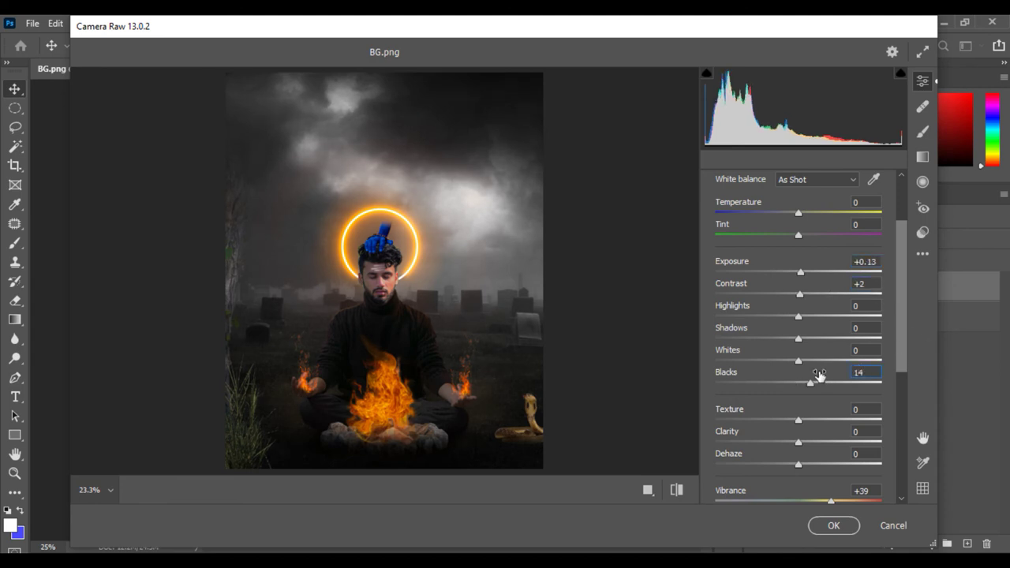
pyautogui.write('0')
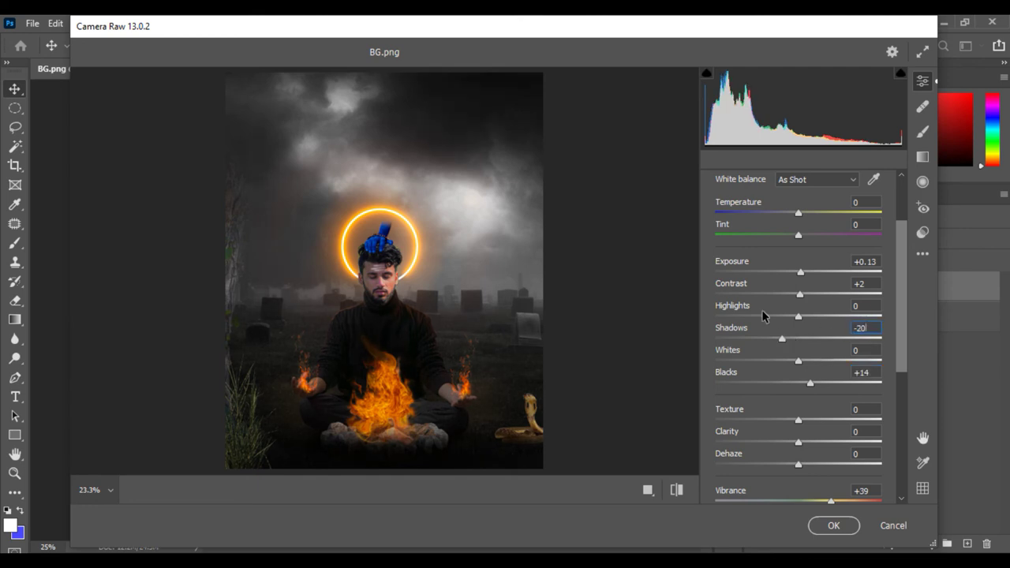
pyautogui.write('0')
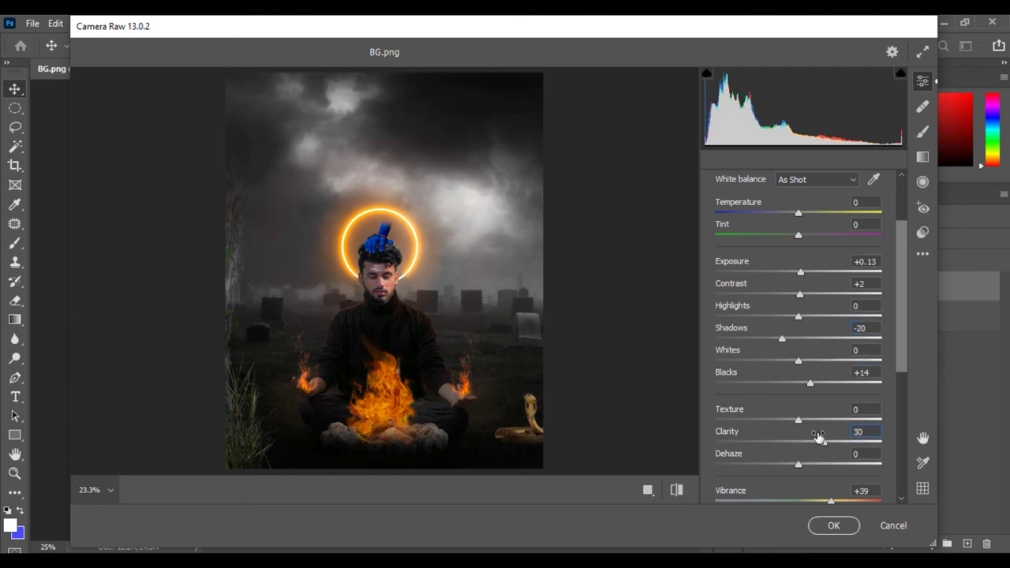
pyautogui.click(863, 409)
pyautogui.write('10')
# Add a -21 vignette and sharpening 12, then apply the Camera Raw grading.
pyautogui.moveTo(902, 359); pyautogui.dragTo(905, 465)
pyautogui.click(747, 462)
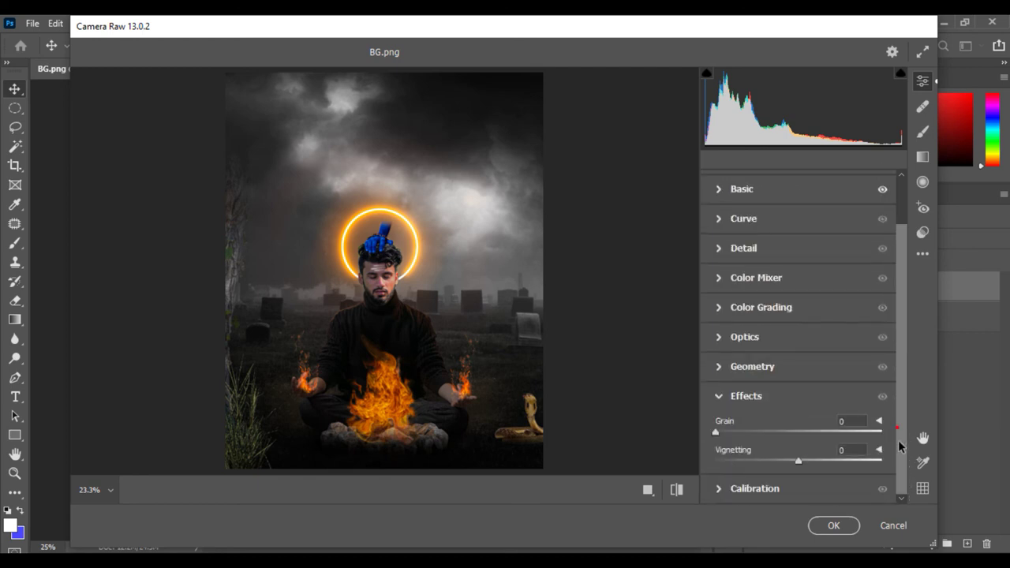
pyautogui.write('1')
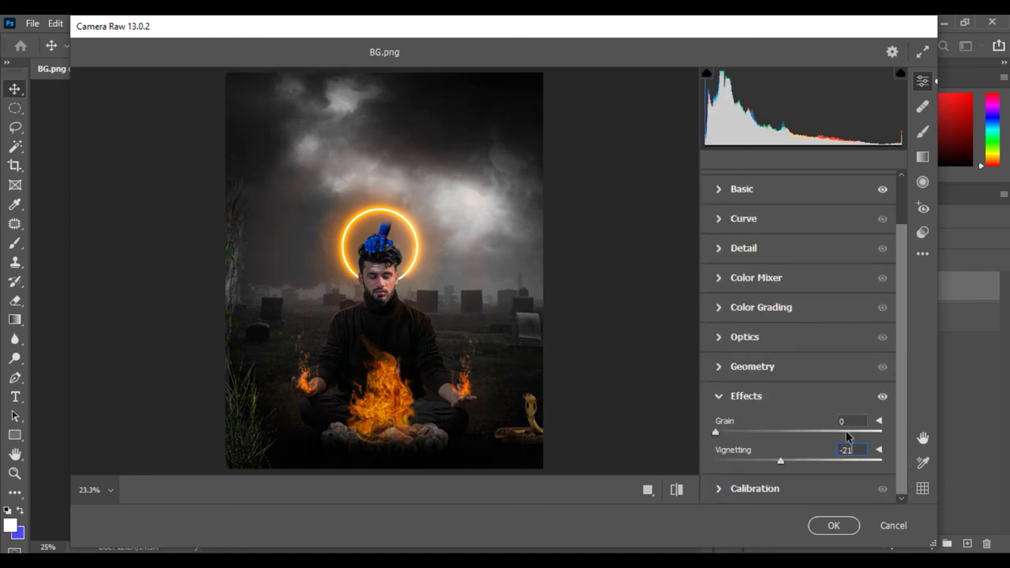
pyautogui.click(720, 397)
pyautogui.click(719, 303)
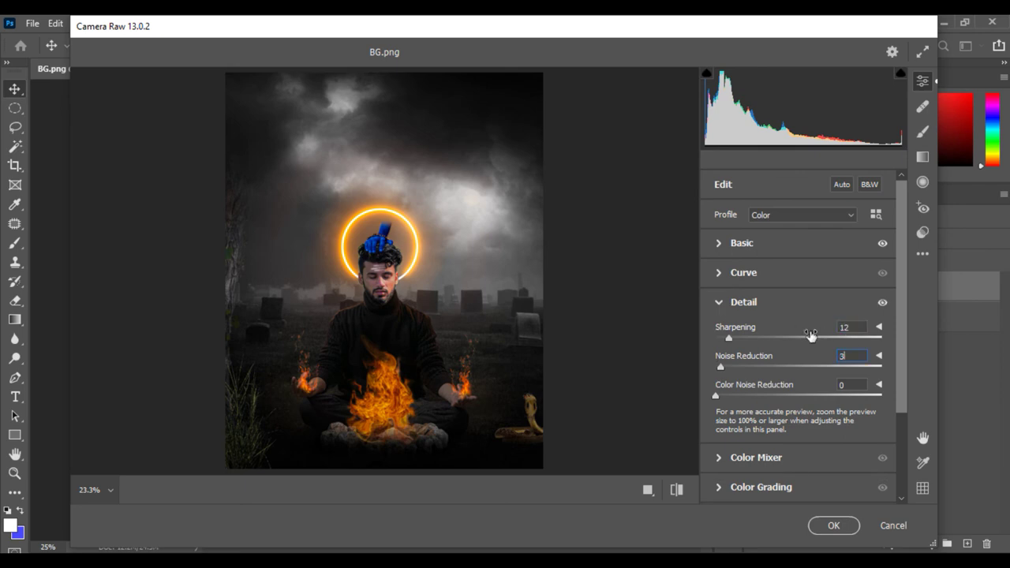
pyautogui.click(829, 527)
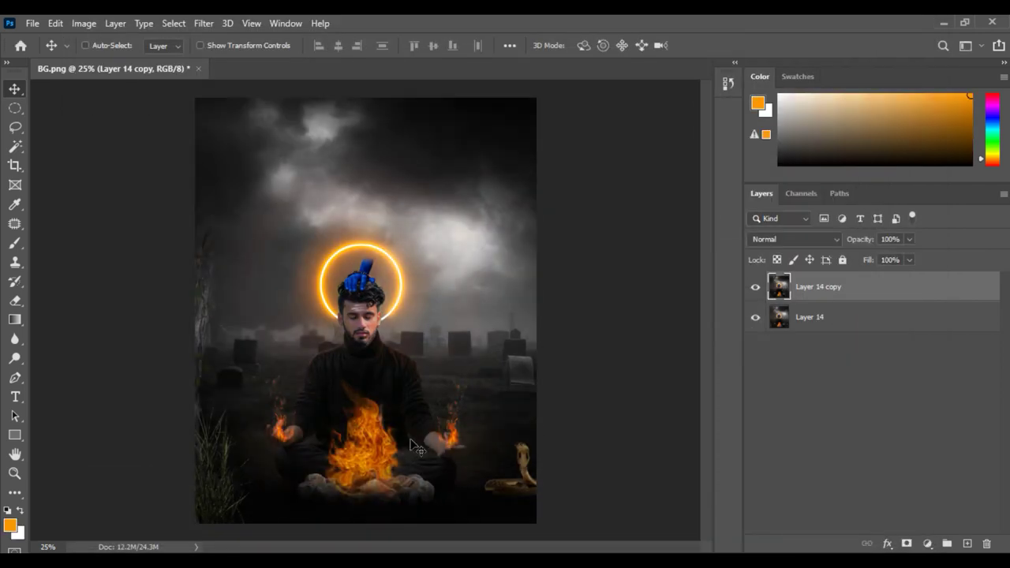
# Place the maha-shivratri title into BG.png and enlarge it above the halo.
pyautogui.moveTo(248, 237)
pyautogui.mouseDown()
pyautogui.moveTo(511, 530)
pyautogui.moveTo(379, 68)
pyautogui.mouseUp()
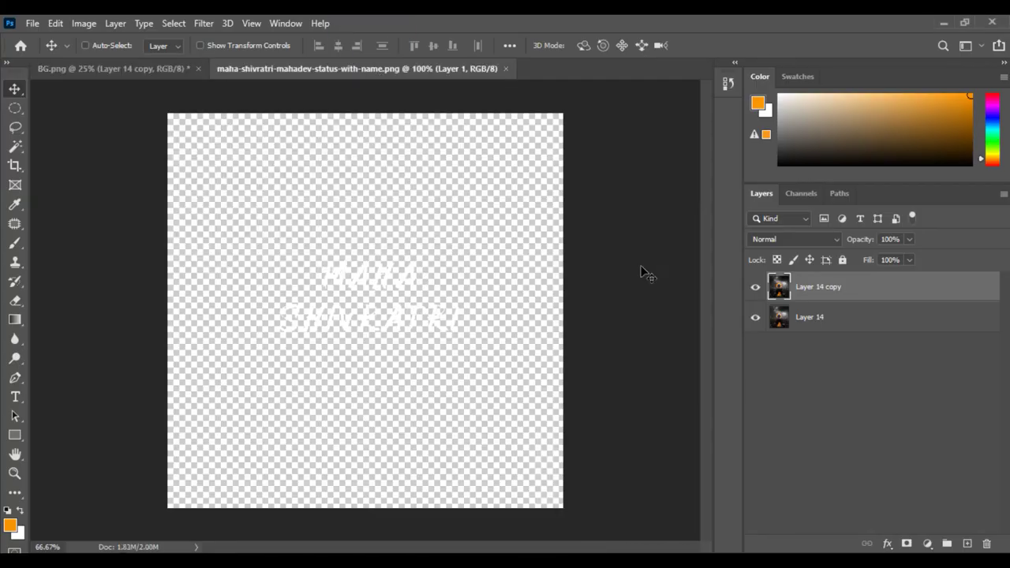
pyautogui.click(163, 70)
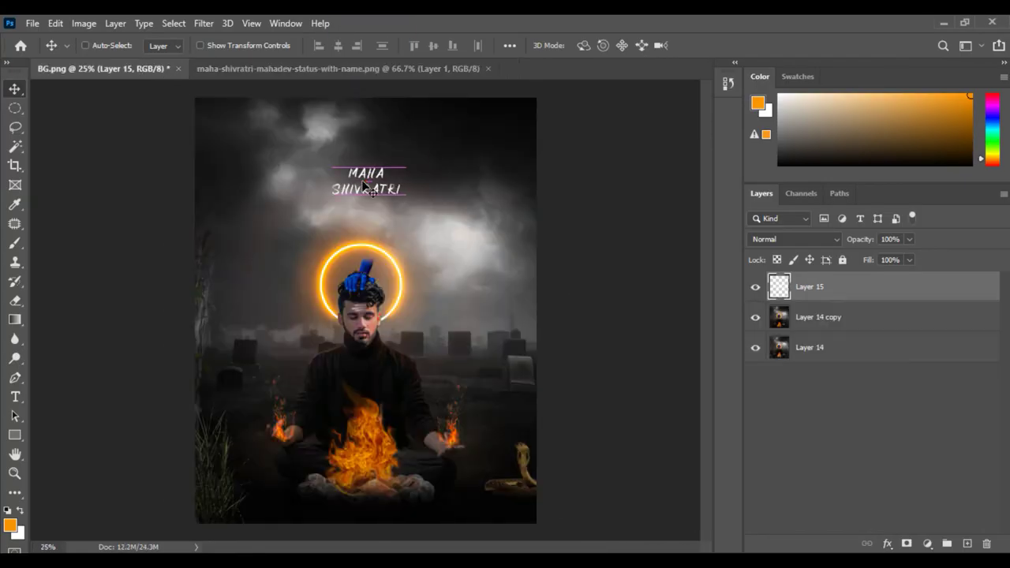
pyautogui.click(55, 23)
pyautogui.click(112, 344)
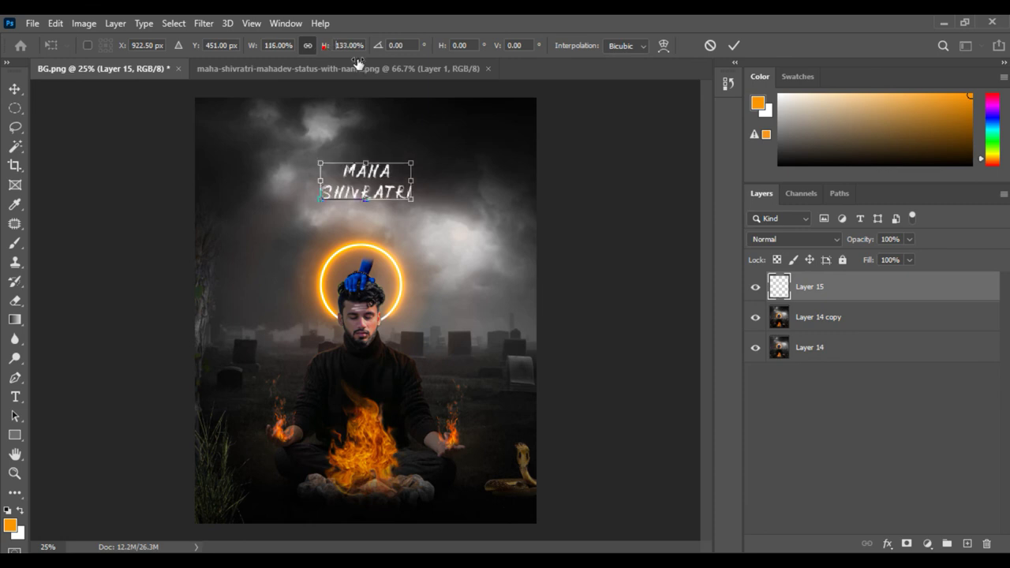
pyautogui.moveTo(394, 183)
pyautogui.mouseDown()
pyautogui.moveTo(395, 163)
pyautogui.moveTo(394, 189)
pyautogui.mouseUp()
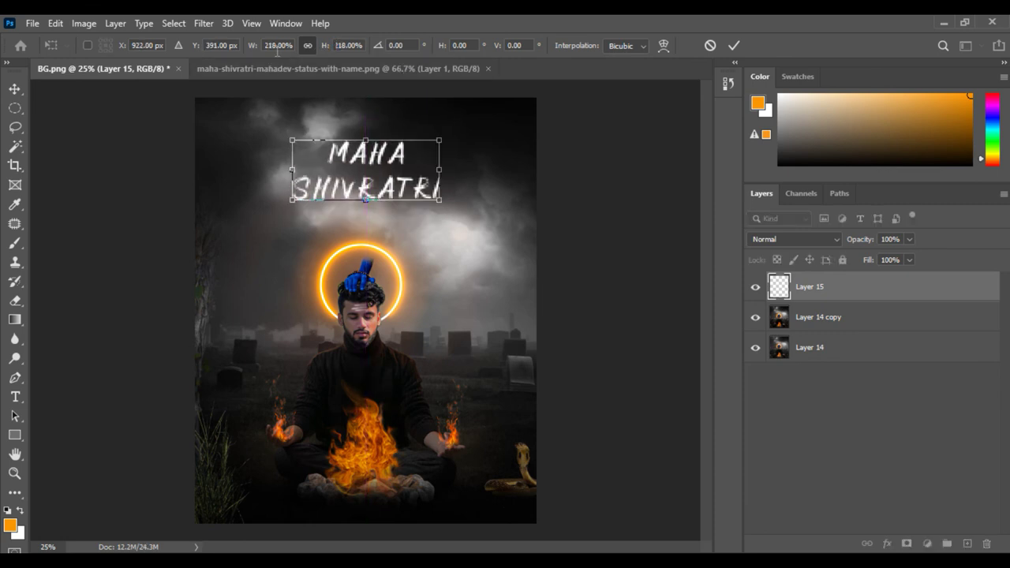
pyautogui.moveTo(325, 45); pyautogui.dragTo(381, 56)
pyautogui.press('Return')
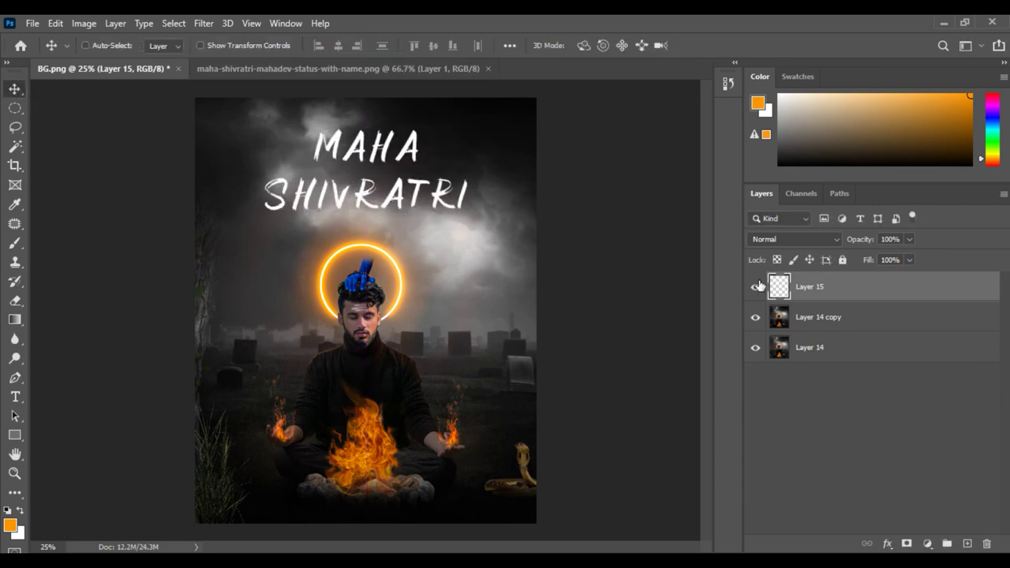
# Set the title layer's fill to 70% and duplicate it.
pyautogui.write('70')
pyautogui.press('Return')
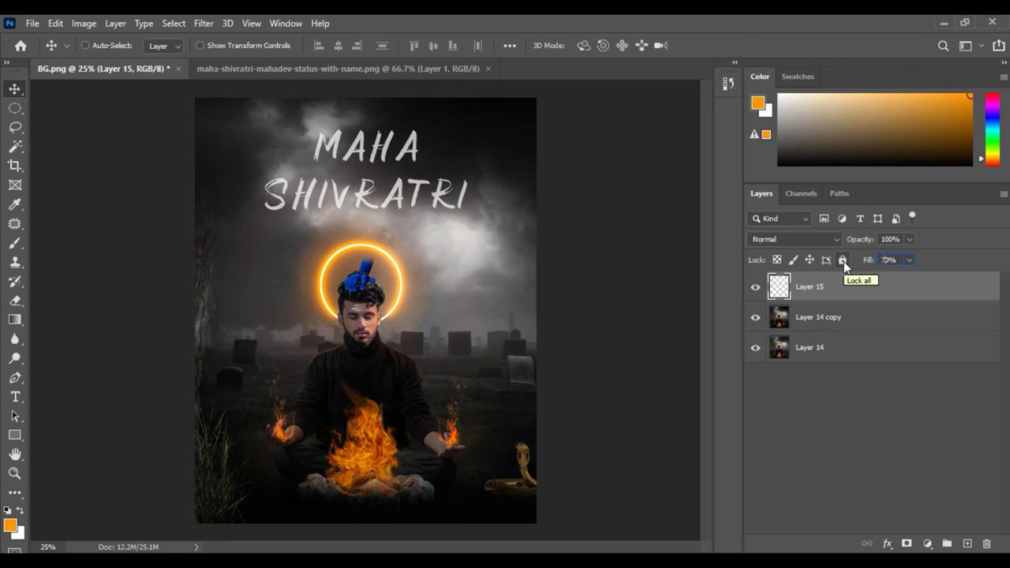
pyautogui.moveTo(813, 296)
pyautogui.mouseDown()
pyautogui.moveTo(866, 347)
pyautogui.moveTo(966, 543)
pyautogui.mouseUp()
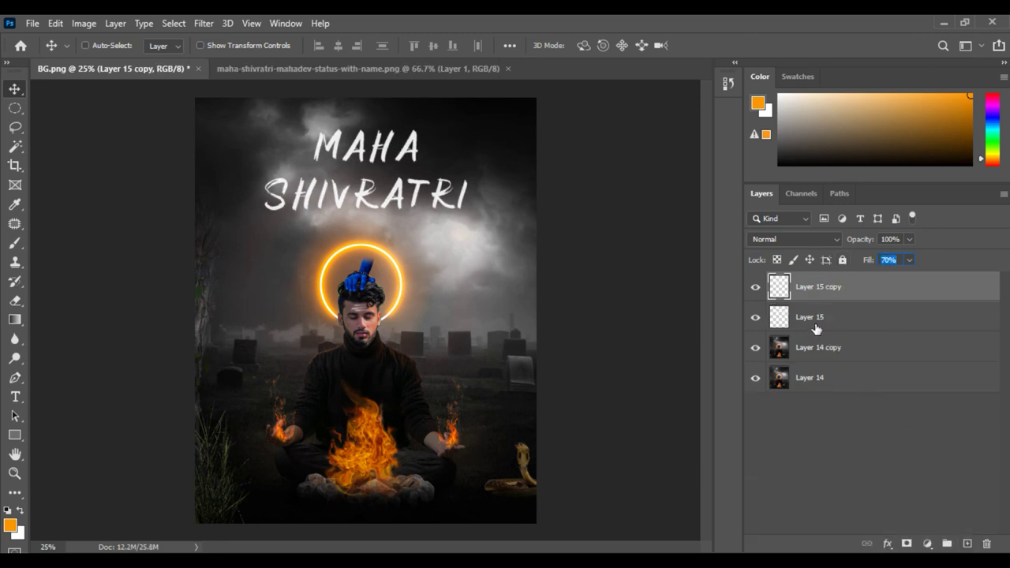
# Apply a Motion Blur to the lower title layer, Layer 15.
pyautogui.click(810, 316)
pyautogui.click(205, 23)
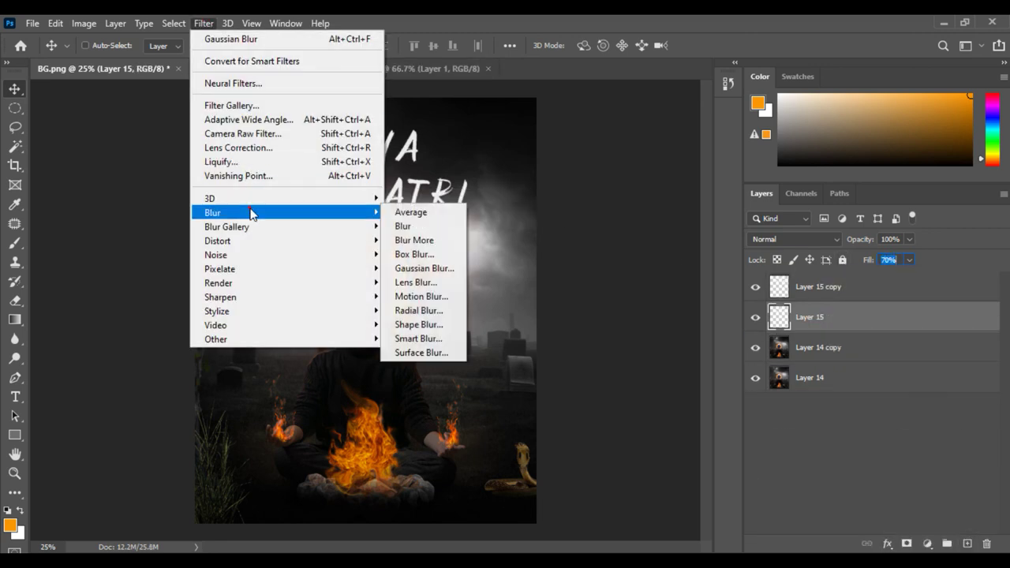
pyautogui.click(431, 297)
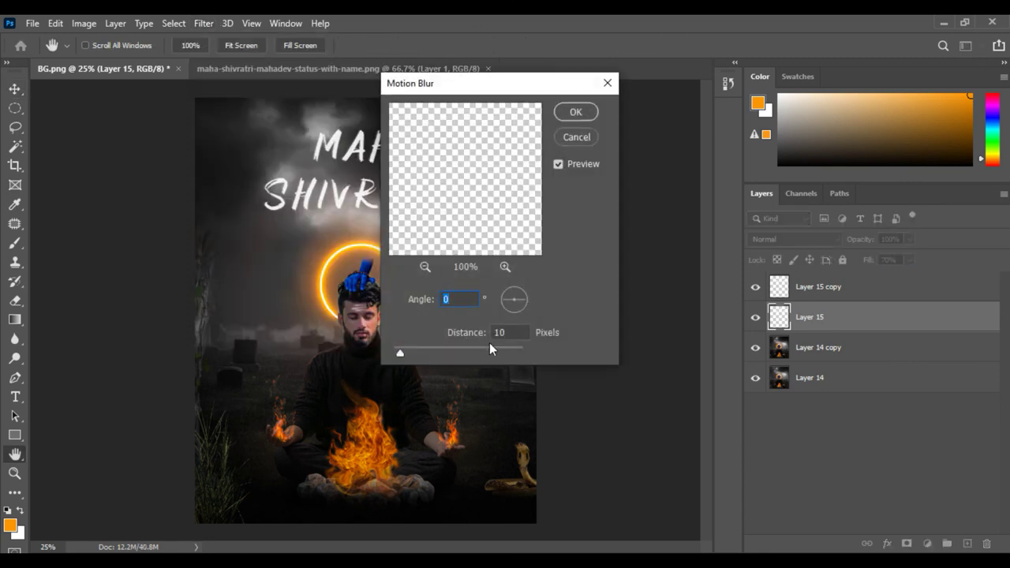
pyautogui.click(576, 112)
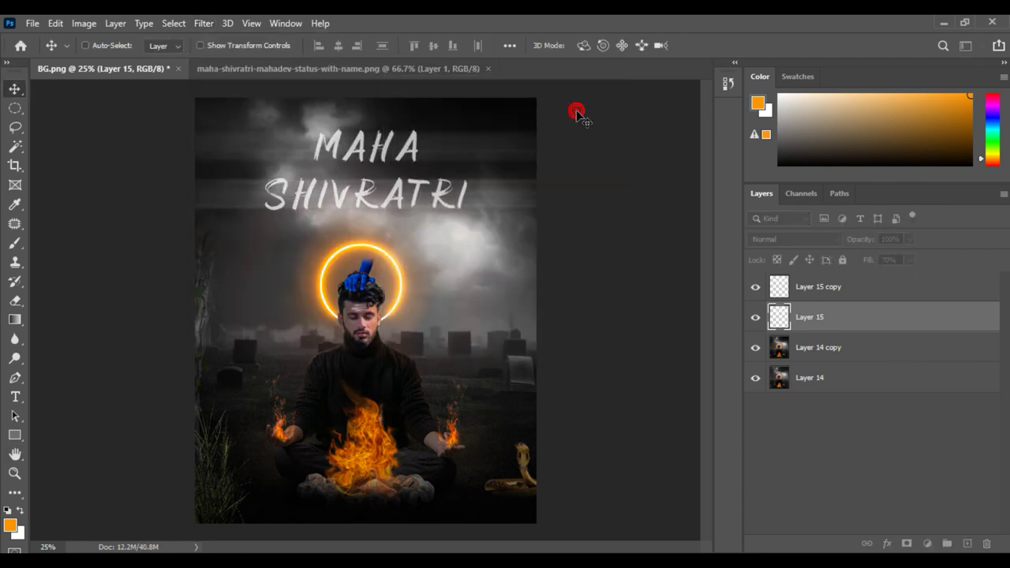
# Set Layer 15 copy to 100% fill, close the title file, and Merge Visible.
pyautogui.click(843, 286)
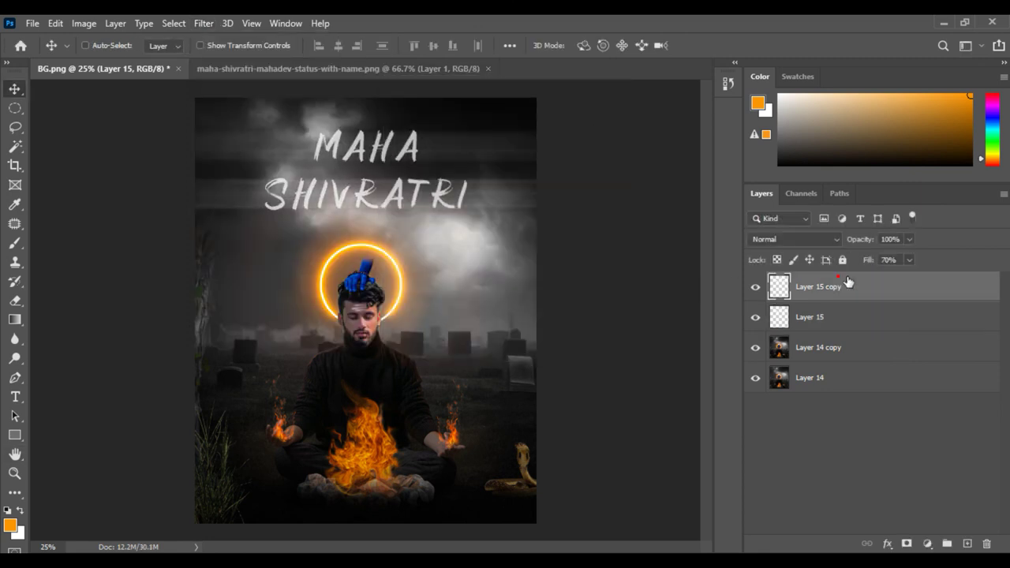
pyautogui.click(908, 260)
pyautogui.moveTo(910, 277); pyautogui.dragTo(935, 277)
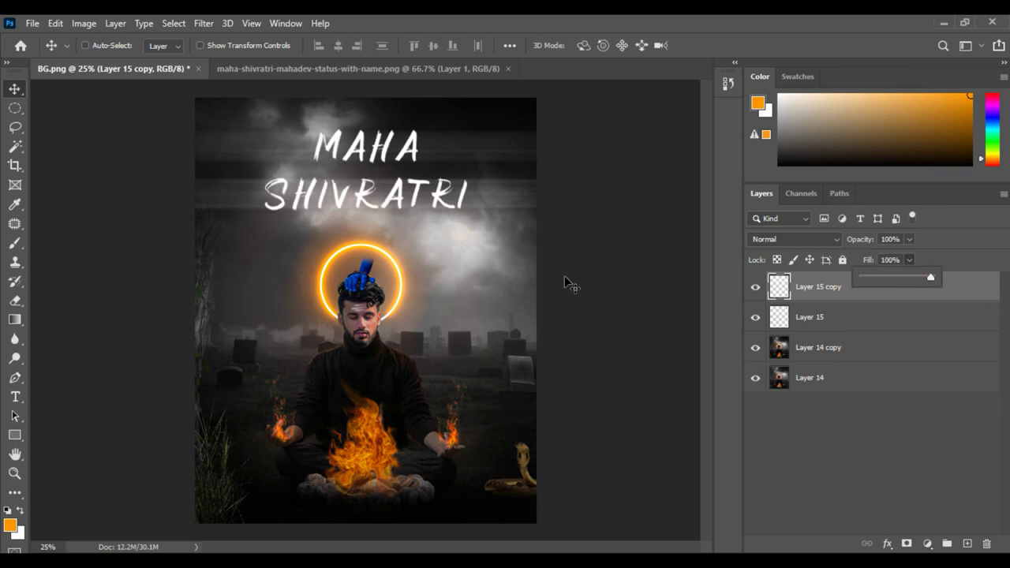
pyautogui.click(513, 95)
pyautogui.click(507, 69)
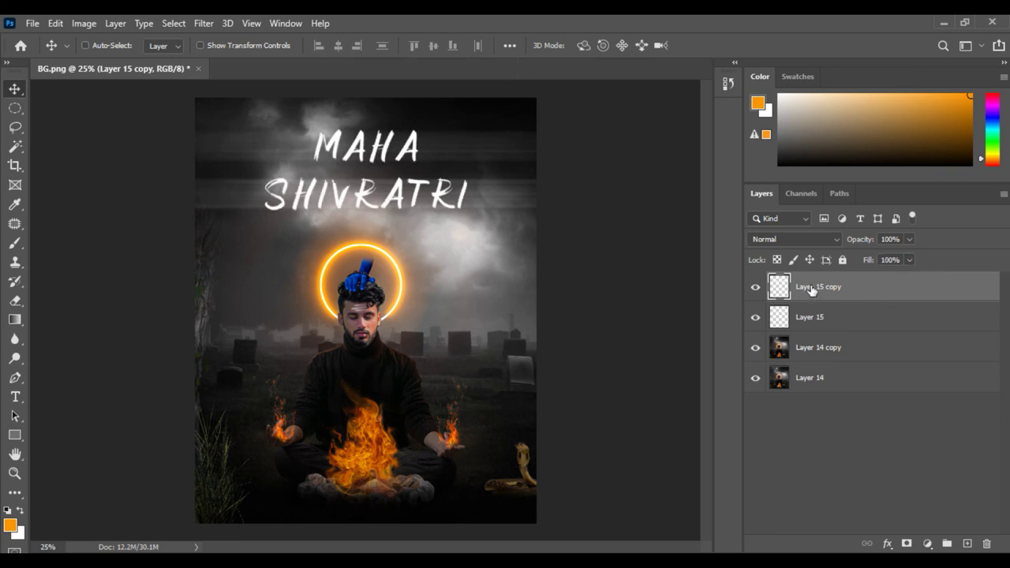
pyautogui.rightClick(813, 290)
pyautogui.click(655, 462)
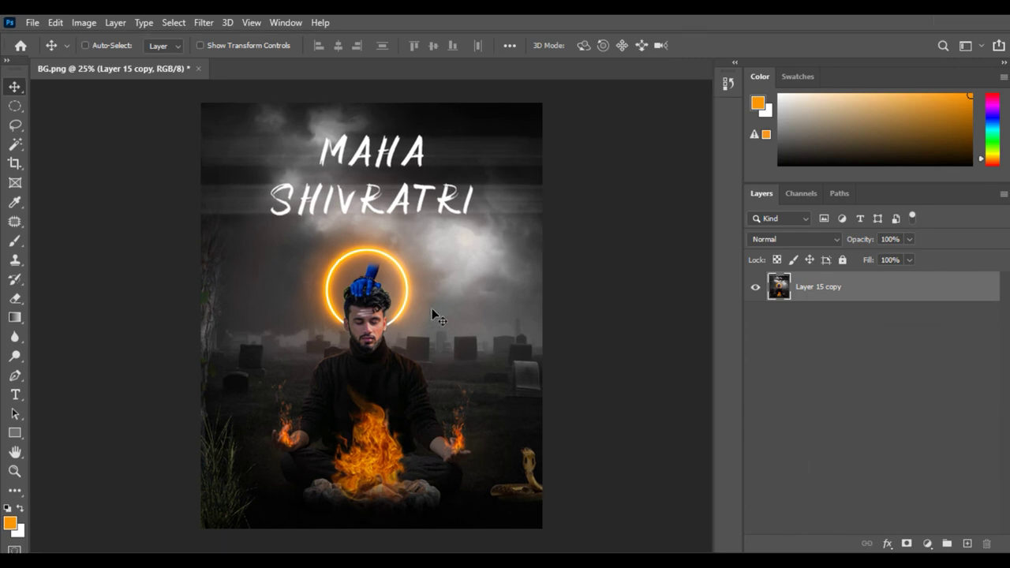
# View the finished MAHA SHIVRATRI poster in full screen mode, fitted to the screen.
pyautogui.press('f')
pyautogui.press('f')
pyautogui.hotkey('ctrl', '0')
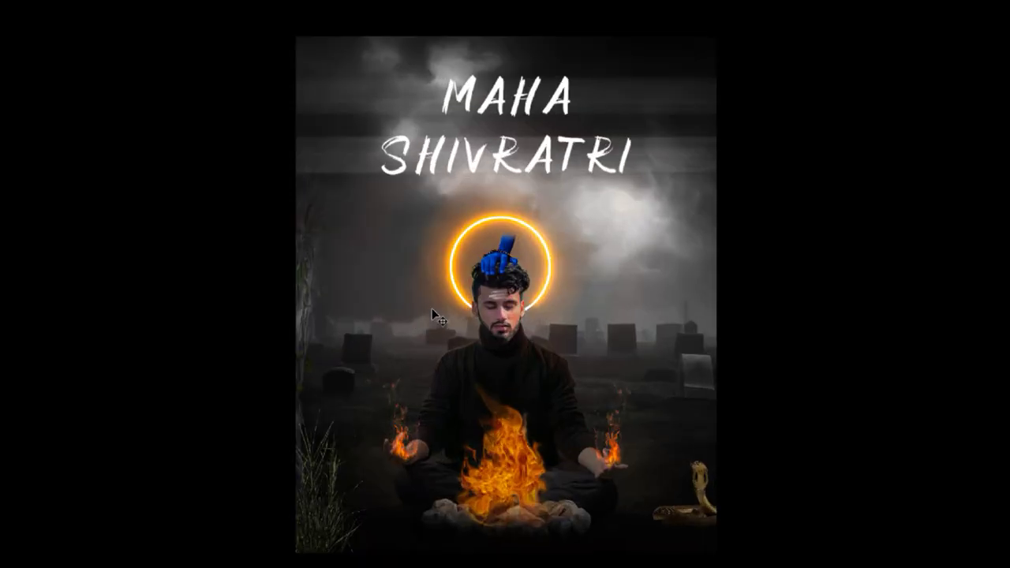